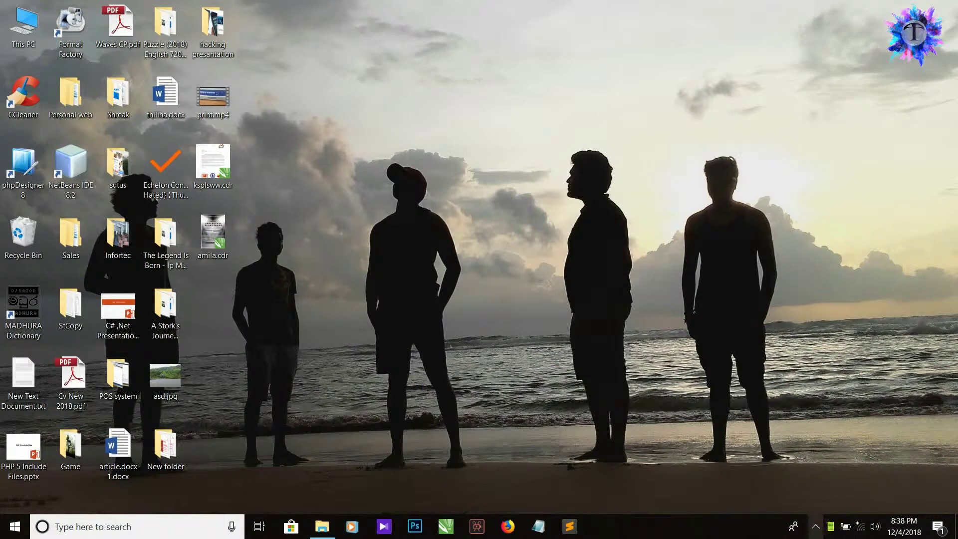
# - Switch Windows Defender real-time protection off under Virus & threat protection settings, then close Security Center
pyautogui.click(816, 526)
pyautogui.click(806, 477)
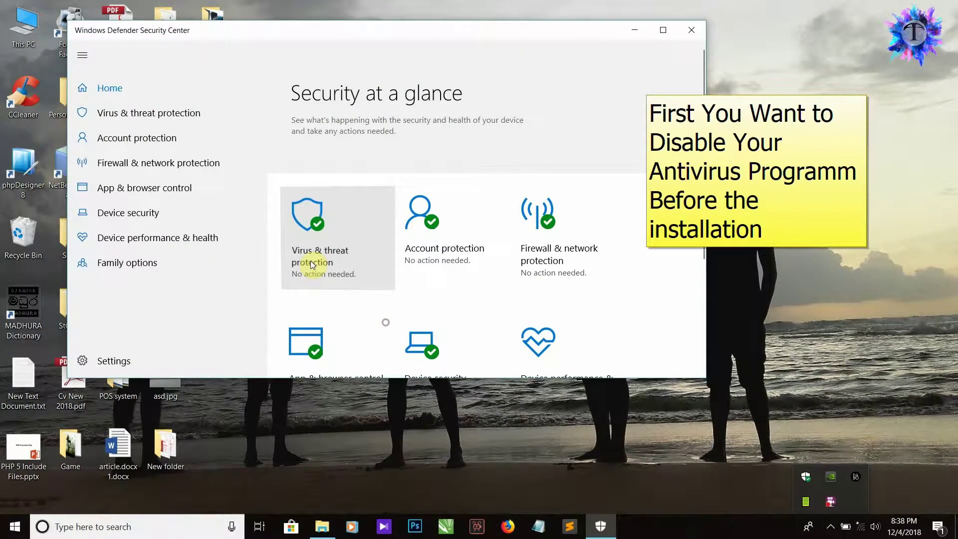
pyautogui.click(312, 265)
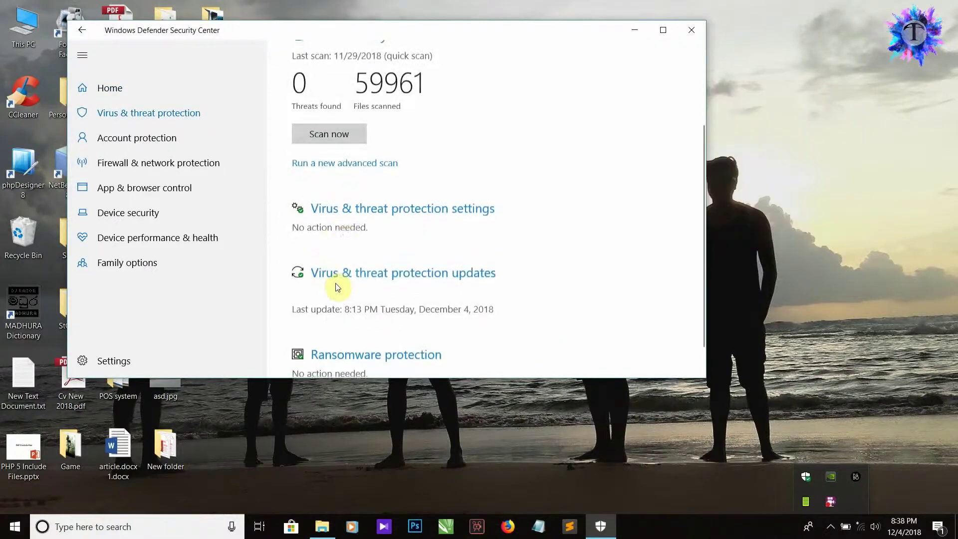
pyautogui.click(336, 206)
pyautogui.click(332, 223)
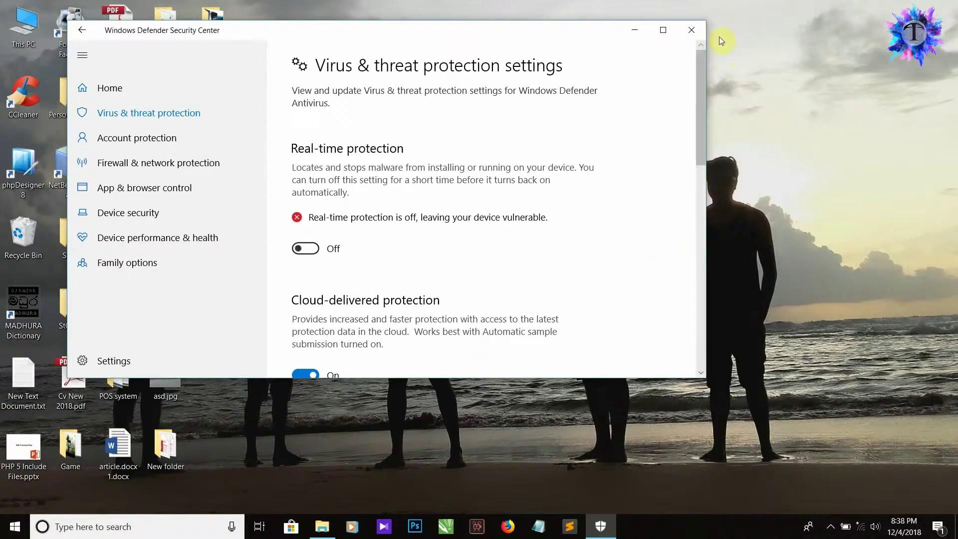
pyautogui.click(691, 31)
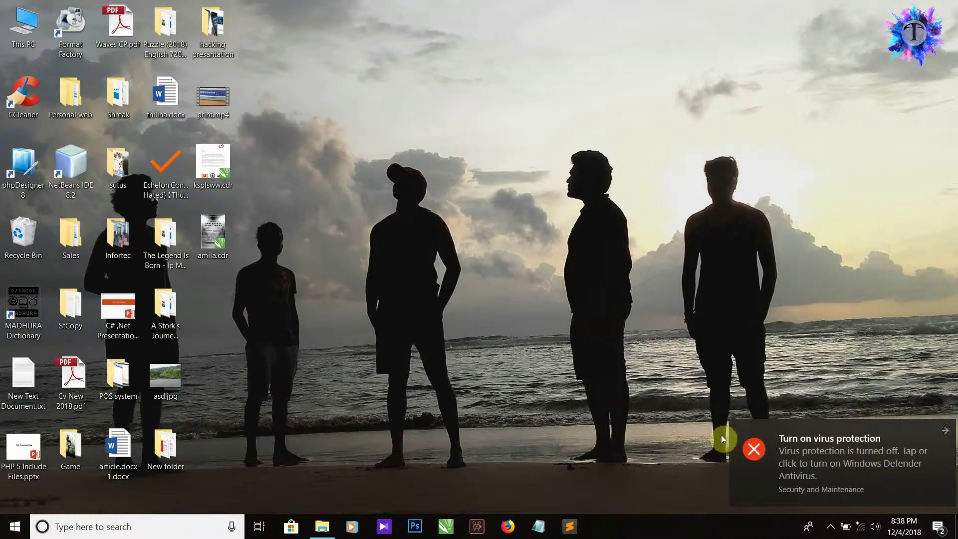
# - Browse File Explorer to the E:\Softwares\adobe\ADOBE_ILLUSTRATOR package folder
pyautogui.click(322, 526)
pyautogui.click(161, 366)
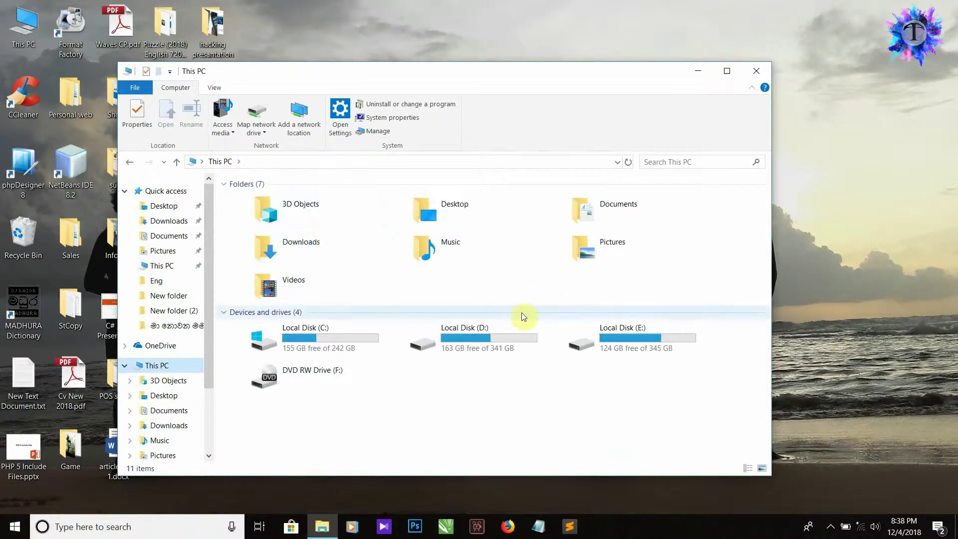
pyautogui.doubleClick(625, 344)
pyautogui.doubleClick(334, 241)
pyautogui.doubleClick(267, 221)
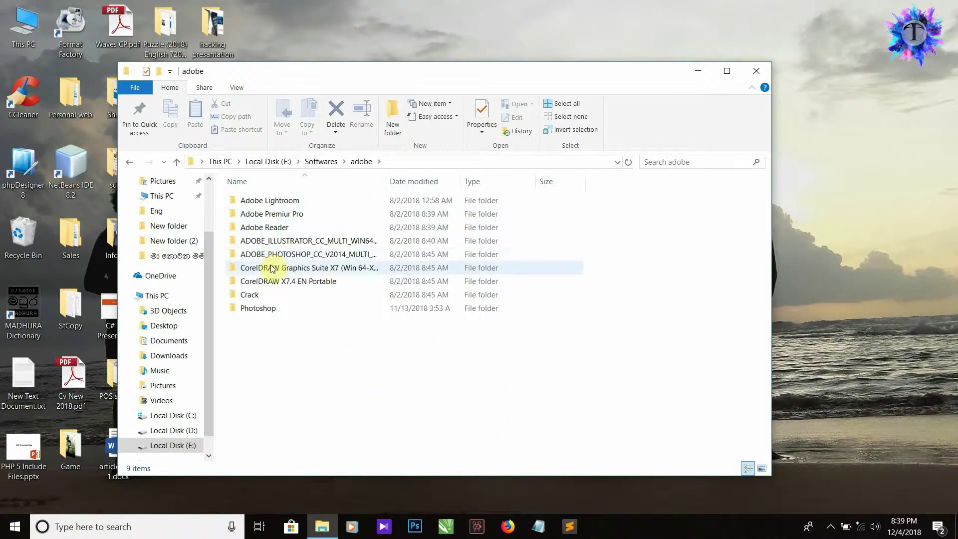
pyautogui.click(273, 241)
pyautogui.press('Return')
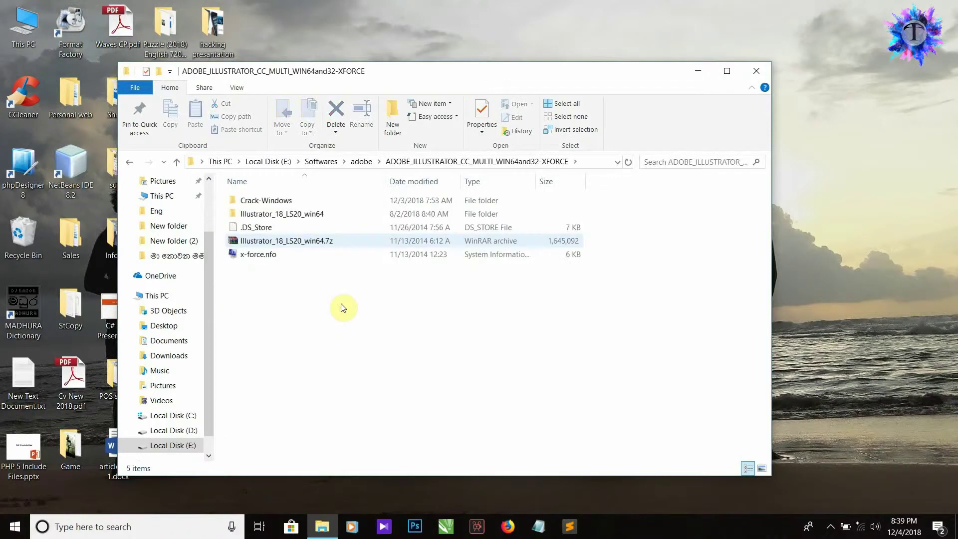
# - Run Set-up.exe from Illustrator_18_LS20_win64\Adobe Illustrator CC 2014
pyautogui.click(274, 215)
pyautogui.press('Return')
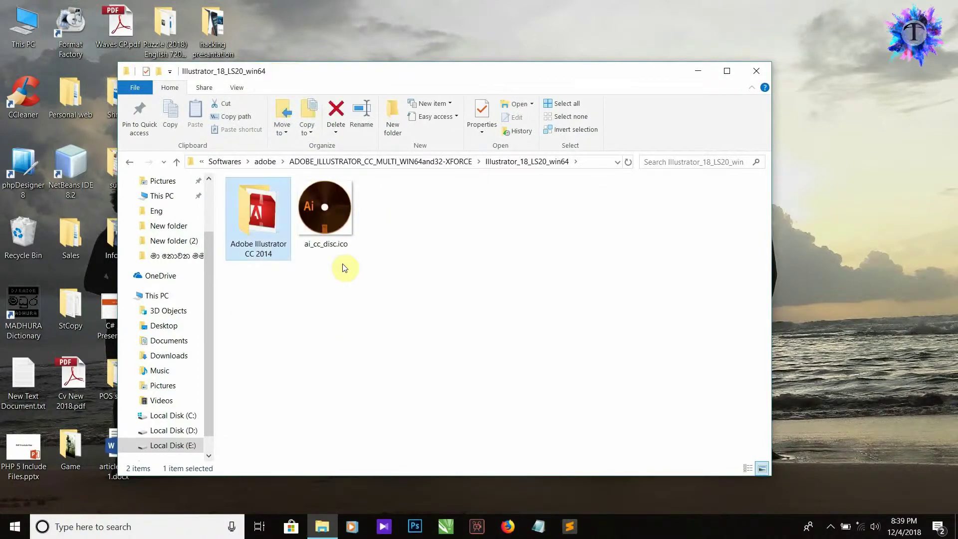
pyautogui.press('Return')
pyautogui.press('End')
pyautogui.press('Return')
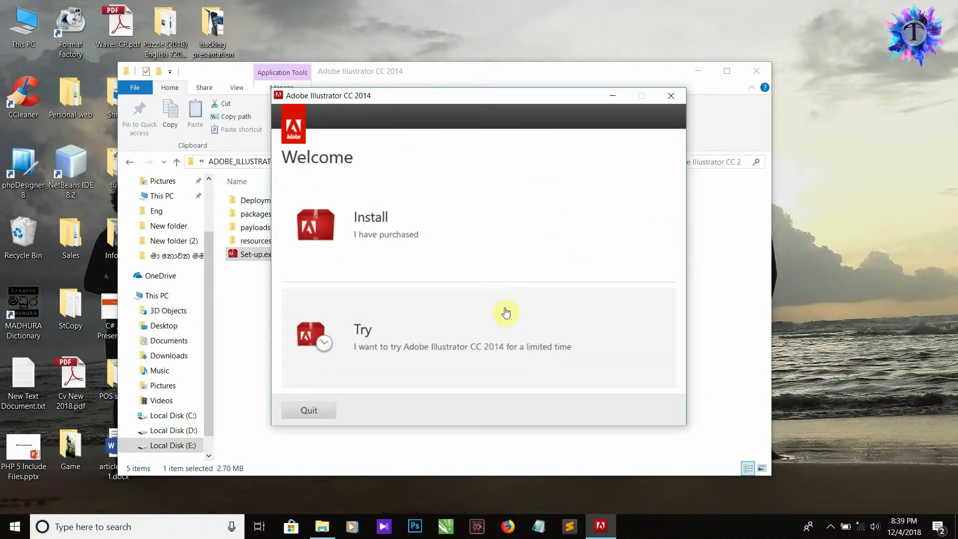
# - Choose Install, skip sign-in with Connect Later, accept the license, and move the Serial Number dialog right
pyautogui.click(421, 248)
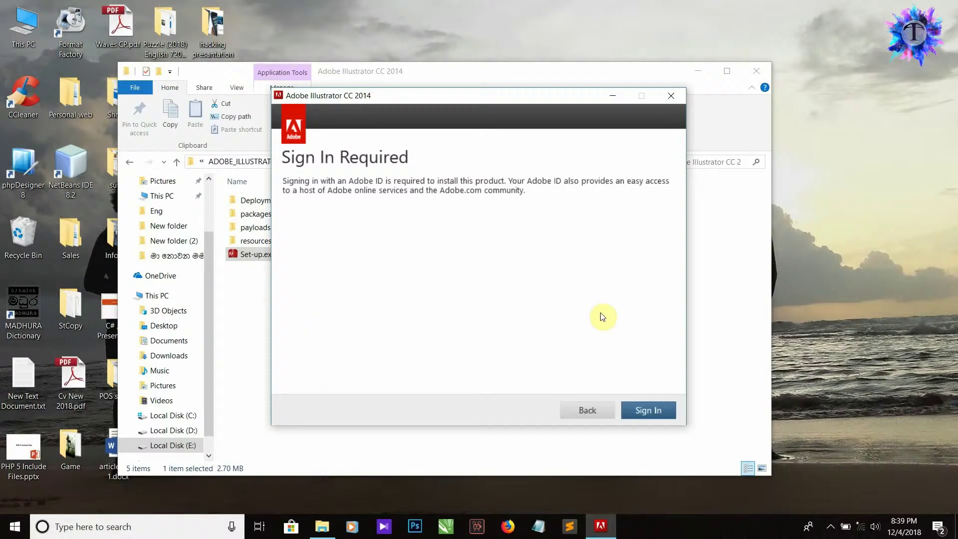
pyautogui.click(642, 406)
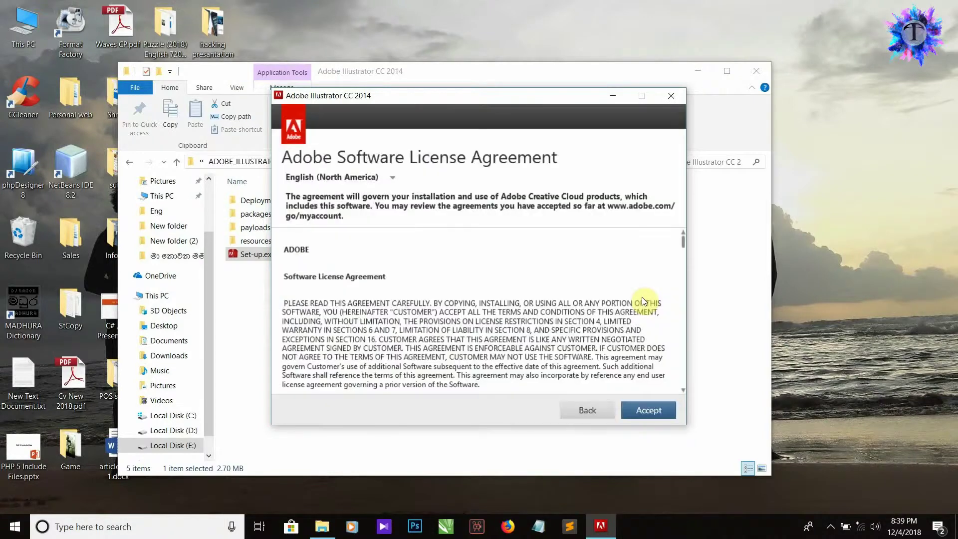
pyautogui.click(639, 407)
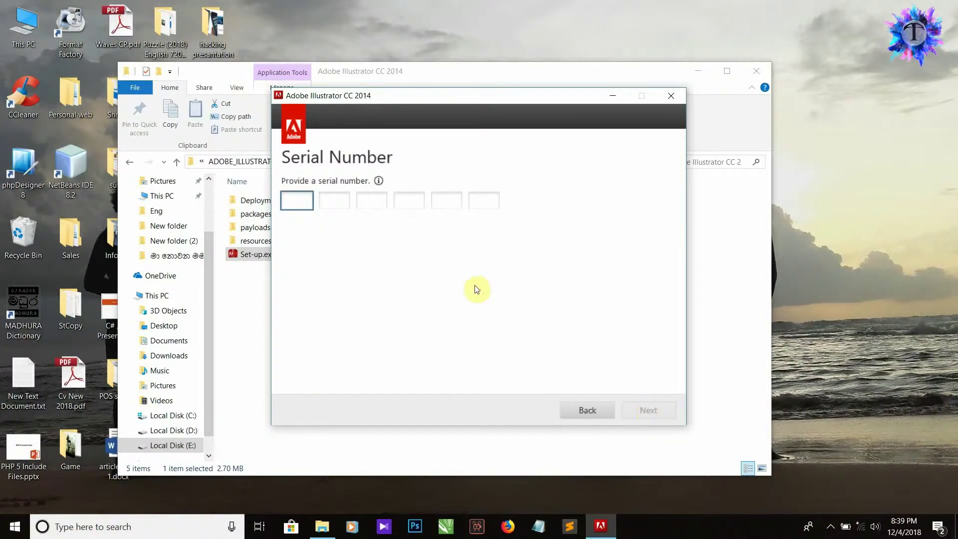
pyautogui.moveTo(394, 97); pyautogui.dragTo(576, 99)
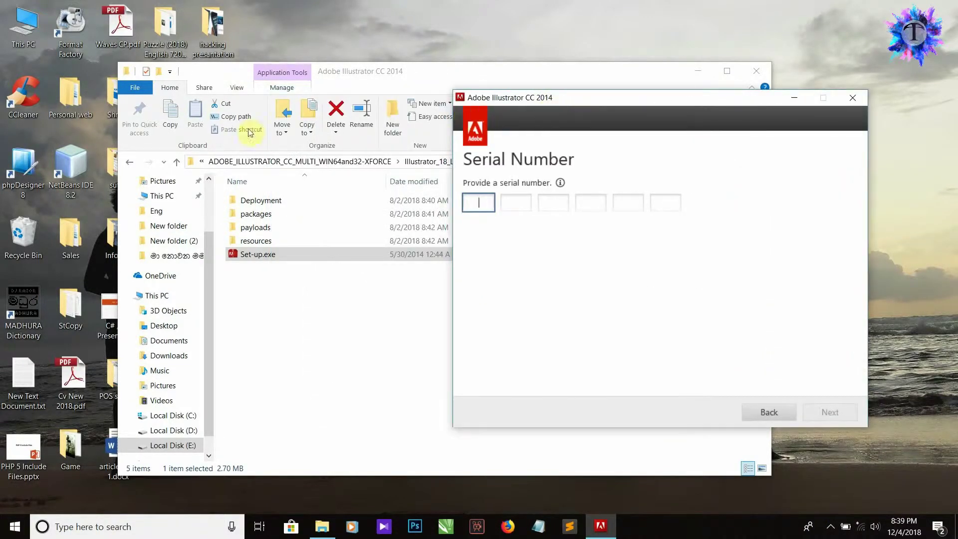
# - Go up to the Crack-Windows folder and open xf-adobecc2014.7z in WinRAR
pyautogui.click(129, 161)
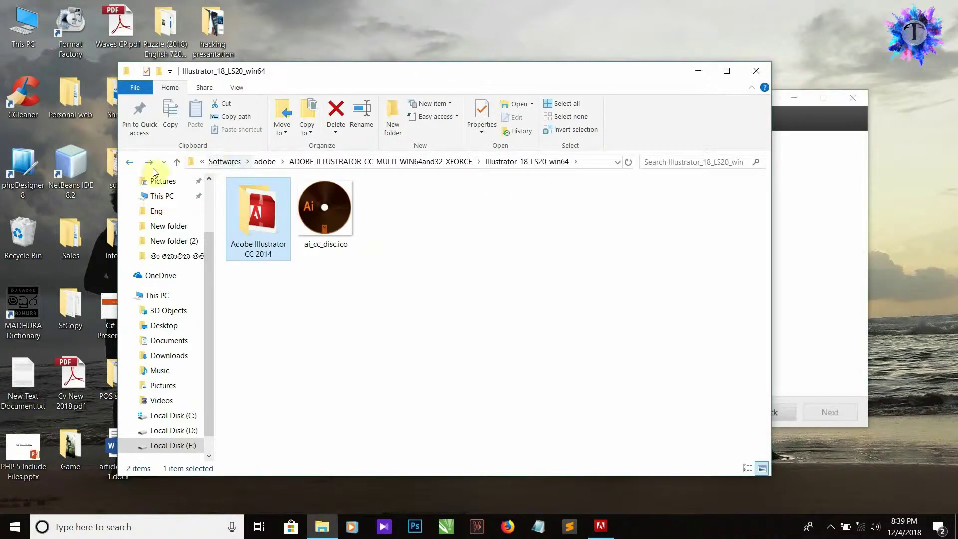
pyautogui.hotkey('alt', 'Up')
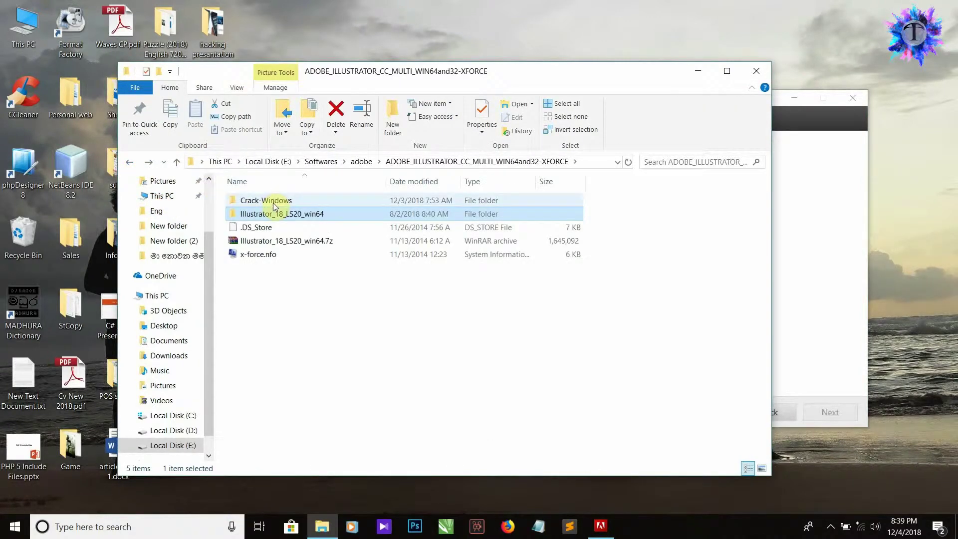
pyautogui.doubleClick(273, 202)
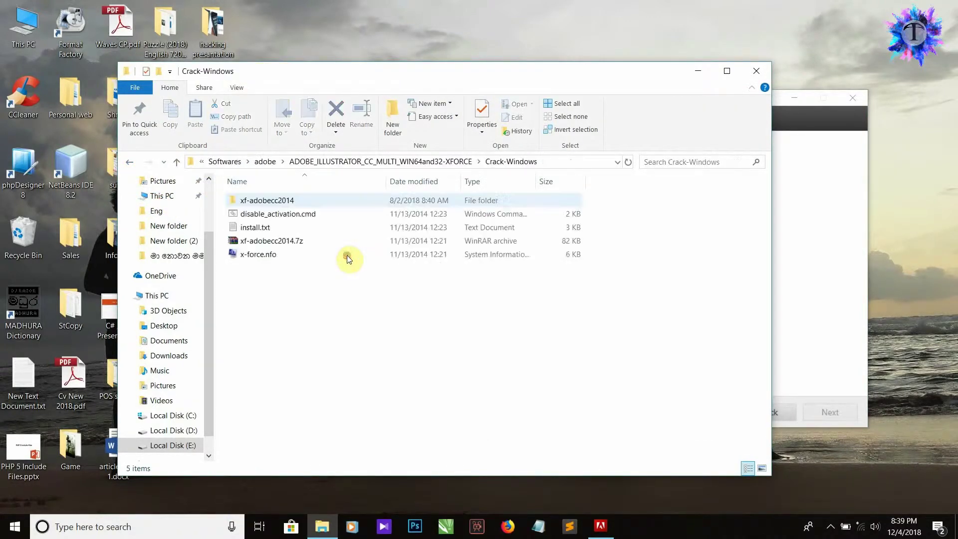
pyautogui.click(269, 242)
pyautogui.doubleClick(276, 244)
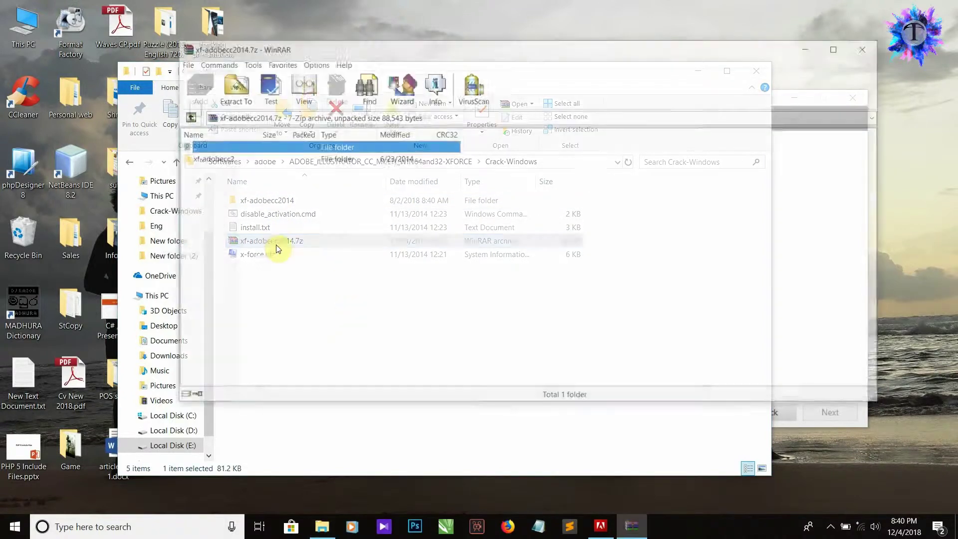
# - Extract xf-adobecc2014.exe into Crack-Windows and launch the X-Force keygen
pyautogui.doubleClick(230, 160)
pyautogui.moveTo(214, 169); pyautogui.dragTo(305, 428)
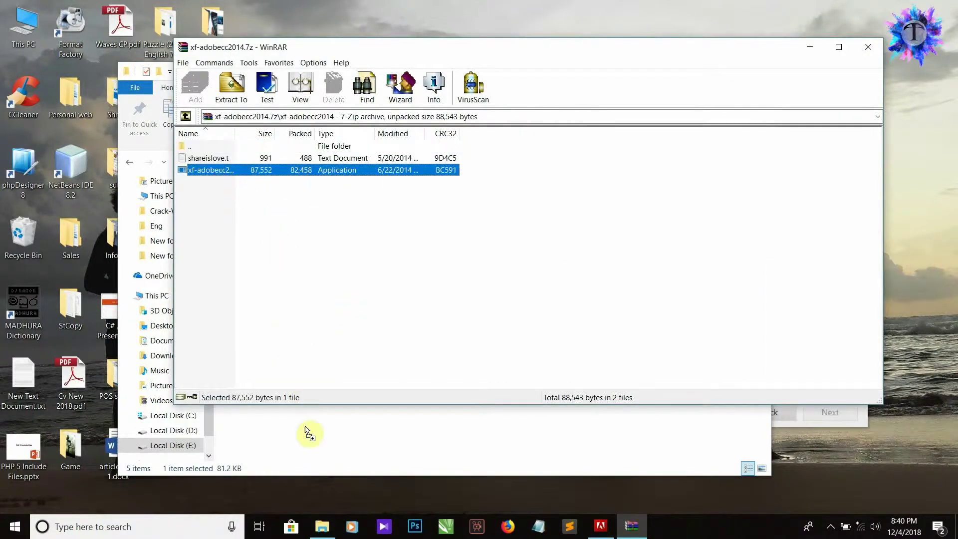
pyautogui.doubleClick(310, 255)
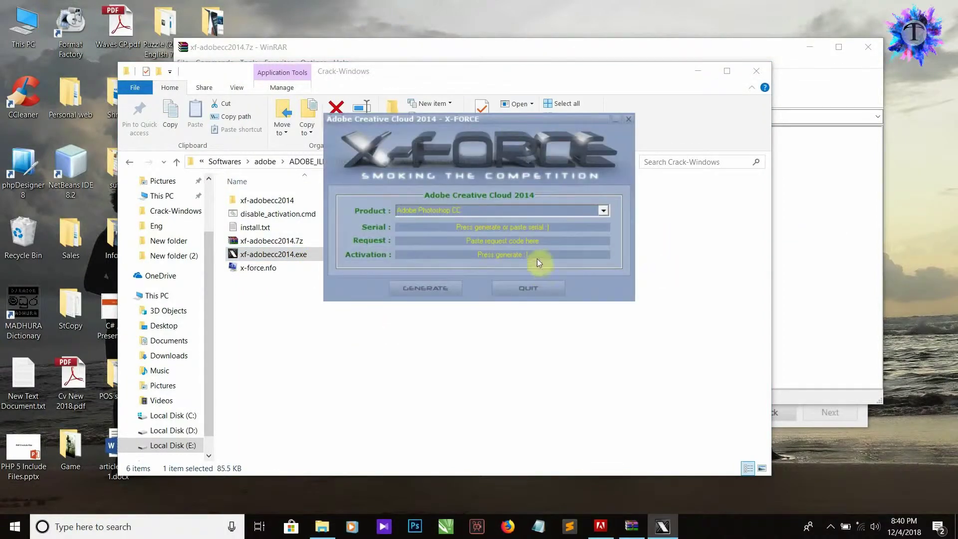
pyautogui.click(603, 210)
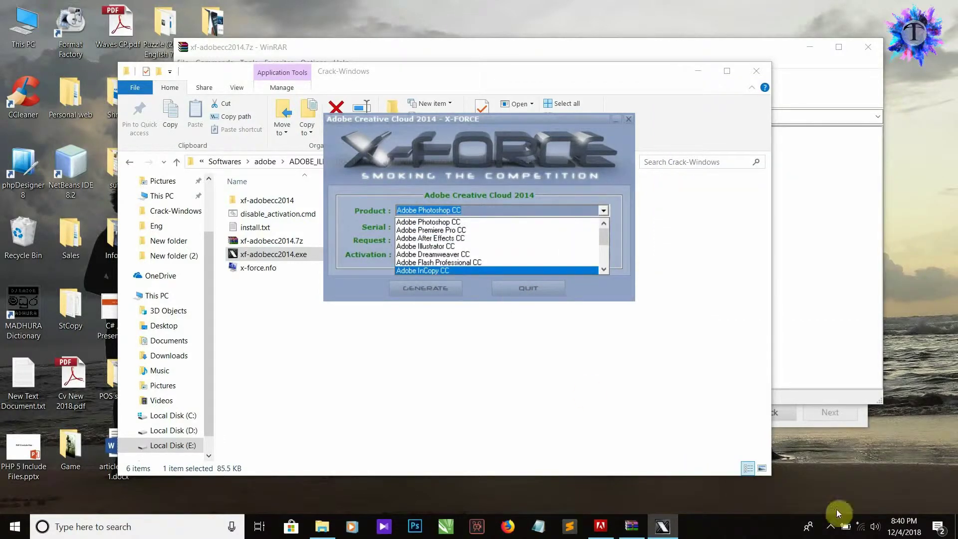
# - Select Adobe Illustrator CC in X-Force's Product list and generate a serial number
pyautogui.click(874, 527)
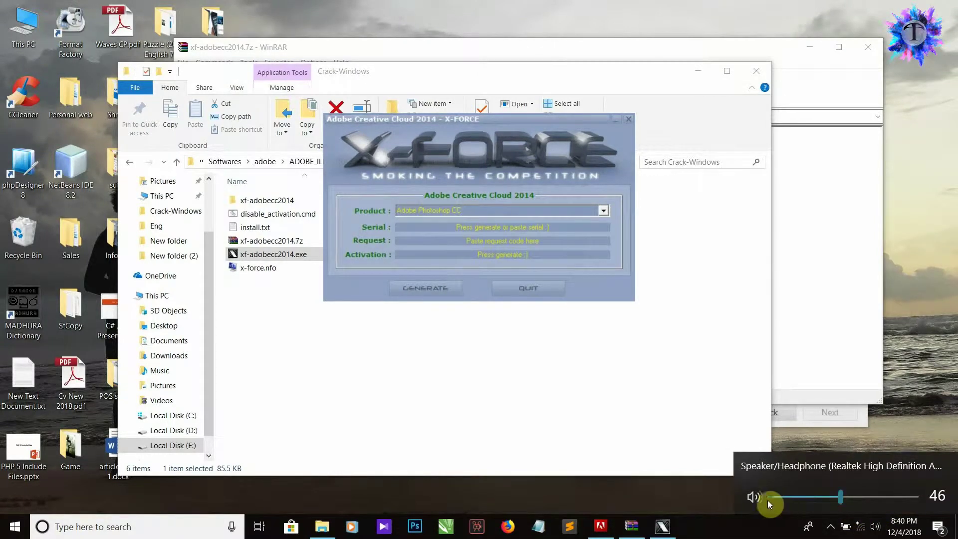
pyautogui.click(639, 427)
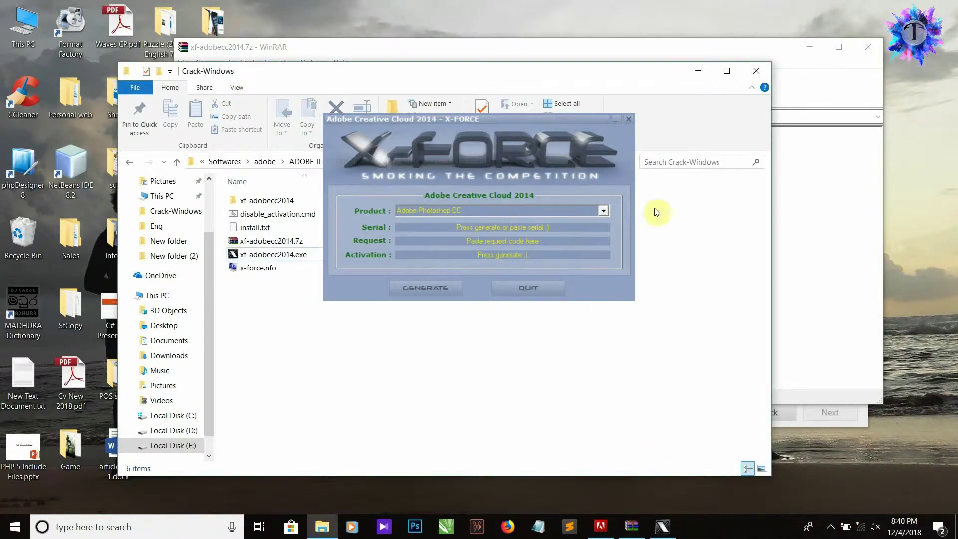
pyautogui.click(591, 214)
pyautogui.click(542, 244)
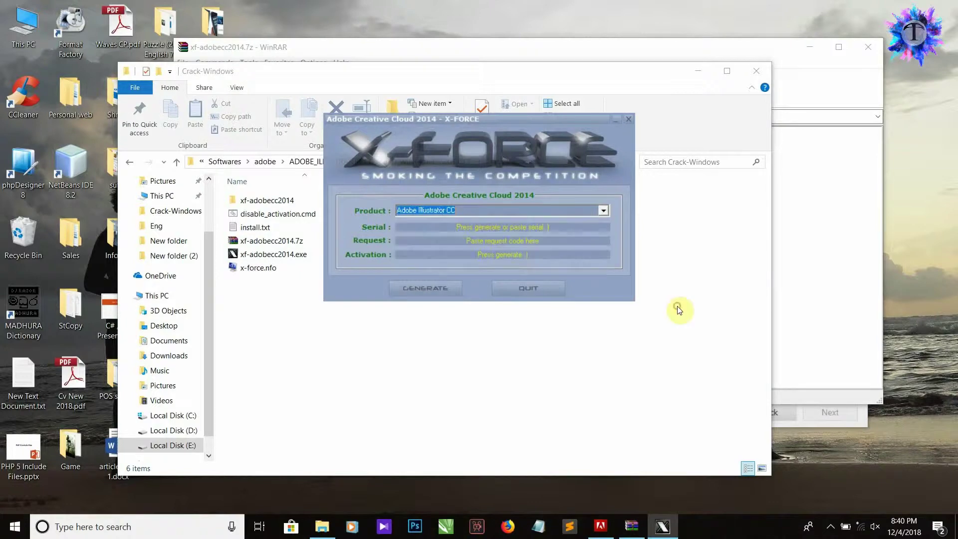
pyautogui.click(417, 293)
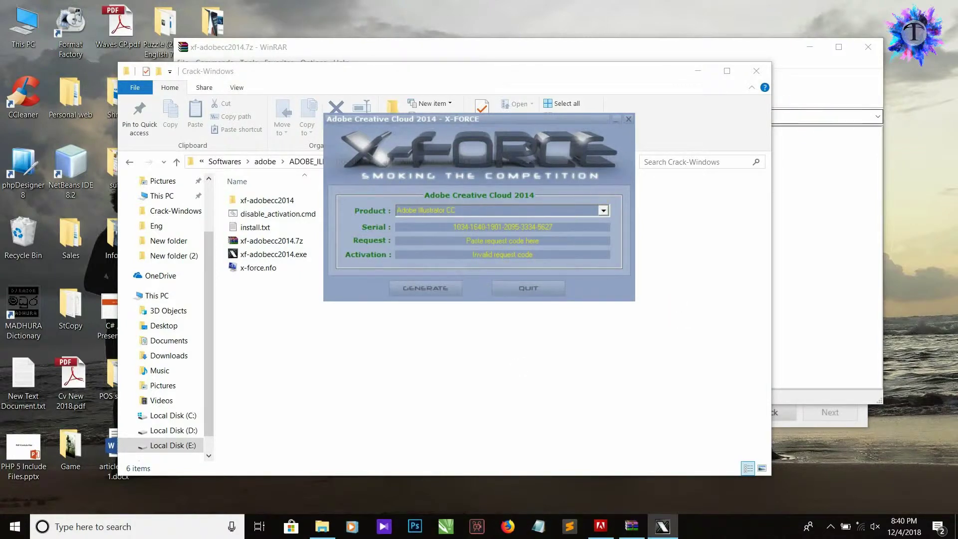
# - Put the WinRAR window away and bring the Illustrator installer to the front
pyautogui.click(823, 145)
pyautogui.click(811, 50)
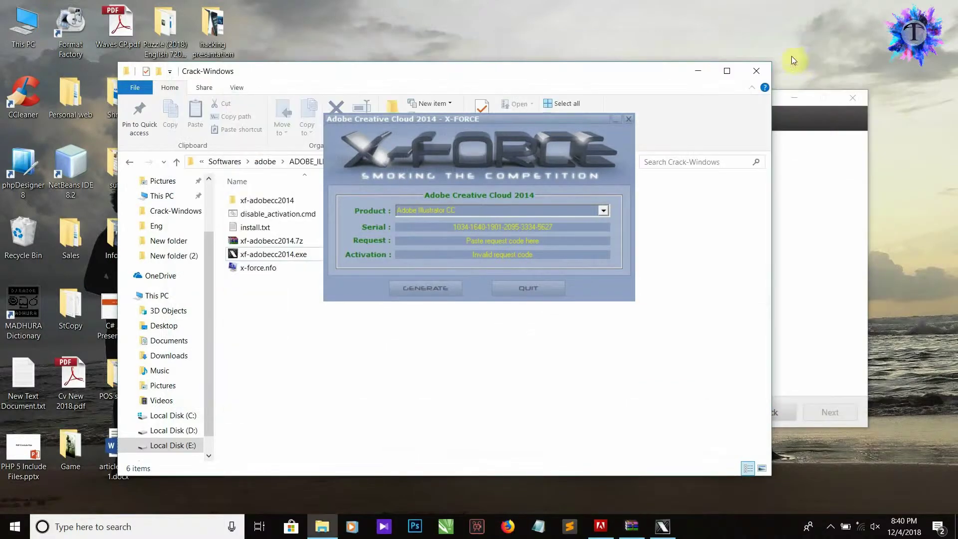
pyautogui.click(813, 108)
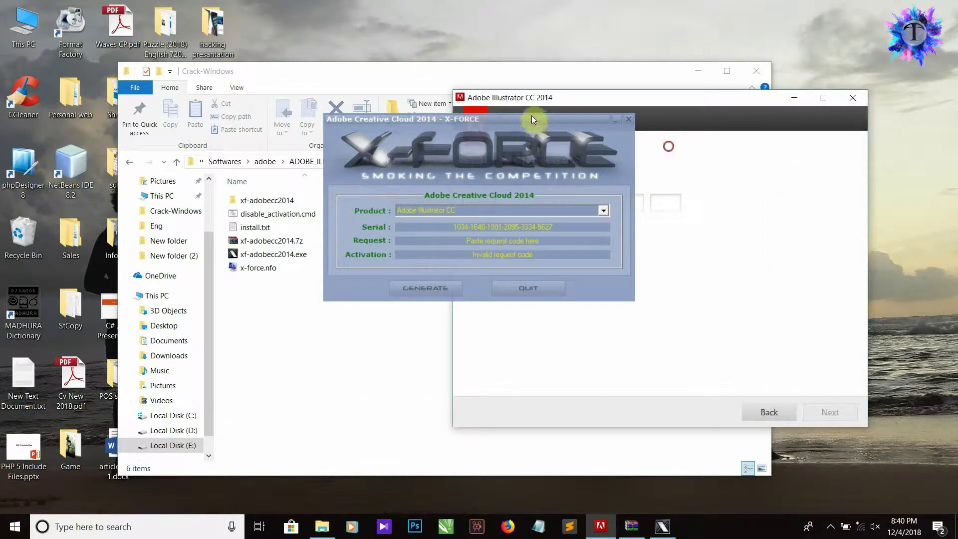
# - Place the windows side by side and copy serial groups one to three into the installer
pyautogui.moveTo(532, 115); pyautogui.dragTo(362, 100)
pyautogui.moveTo(663, 100); pyautogui.dragTo(744, 106)
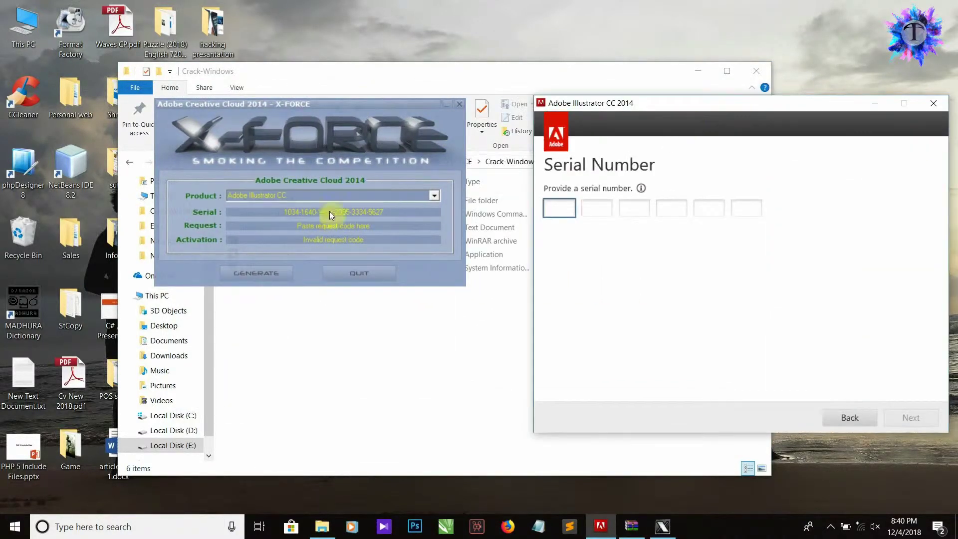
pyautogui.doubleClick(291, 211)
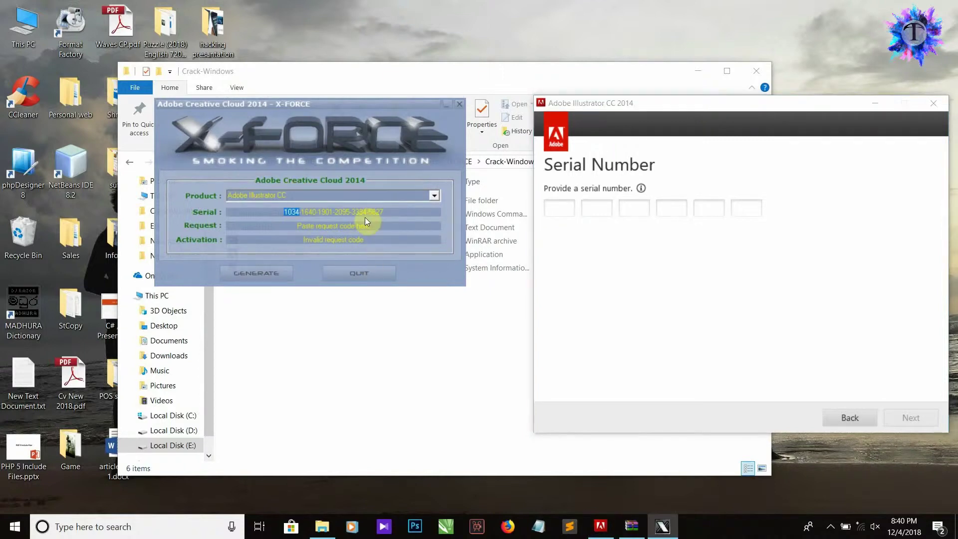
pyautogui.click(688, 258)
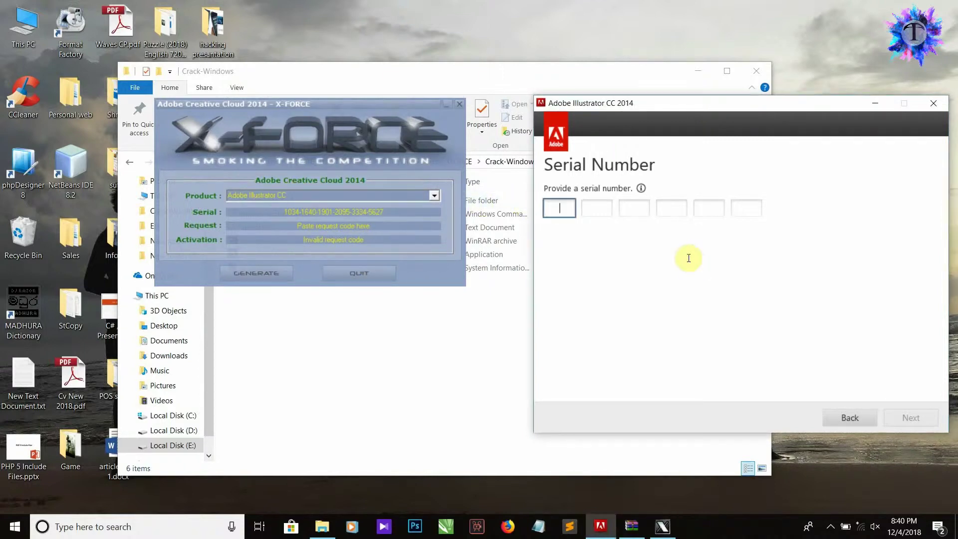
pyautogui.doubleClick(309, 212)
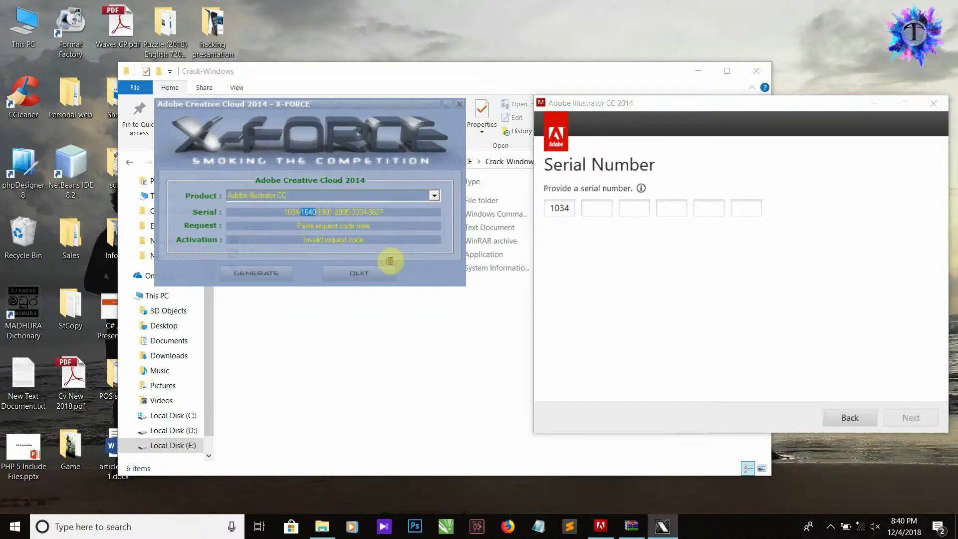
pyautogui.click(738, 255)
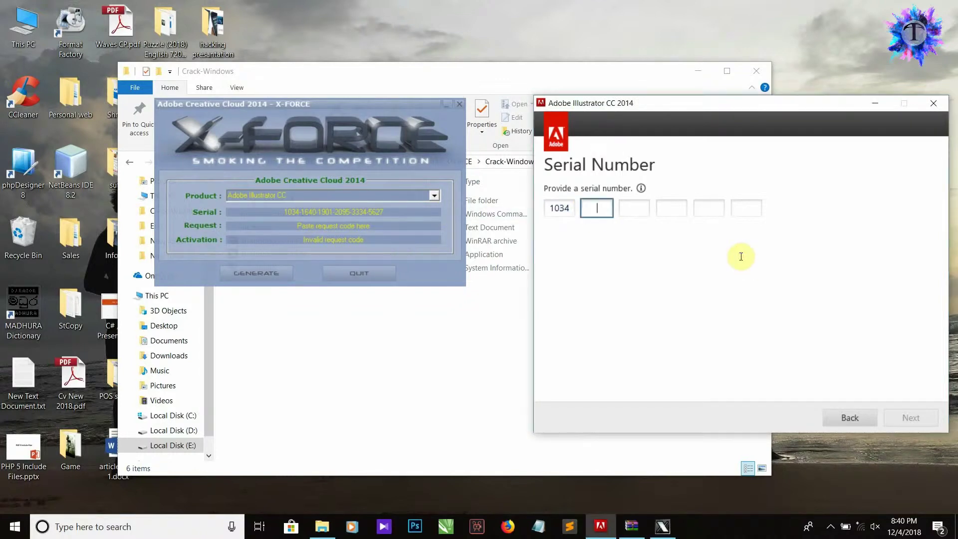
pyautogui.doubleClick(325, 212)
pyautogui.hotkey('ctrl', 'c')
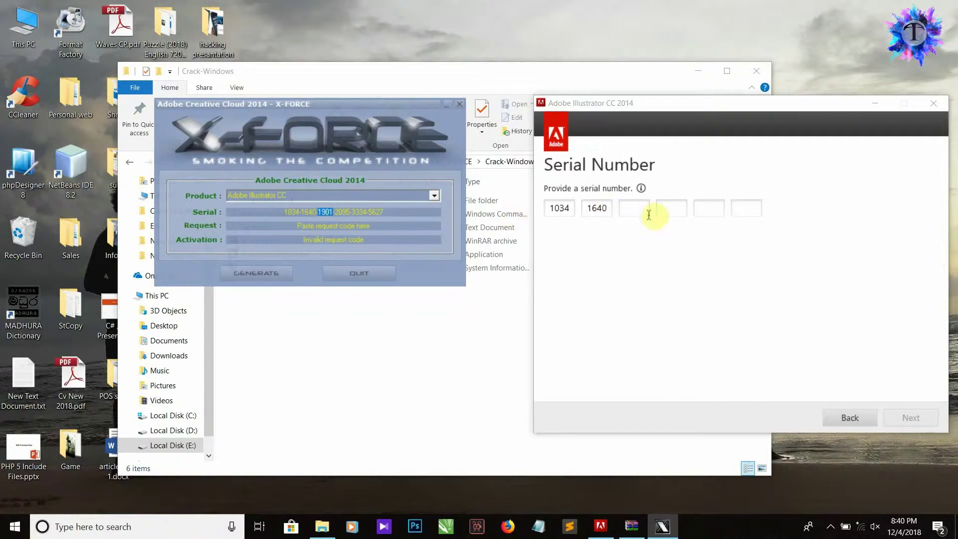
pyautogui.click(809, 261)
pyautogui.hotkey('ctrl', 'v')
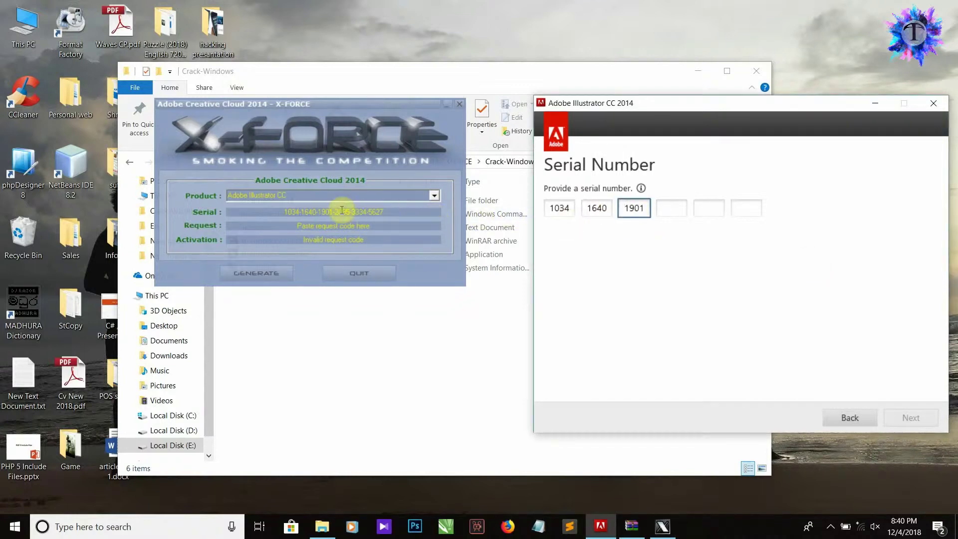
# - Copy serial groups four to six from X-Force into the remaining serial boxes
pyautogui.doubleClick(342, 212)
pyautogui.hotkey('ctrl', 'c')
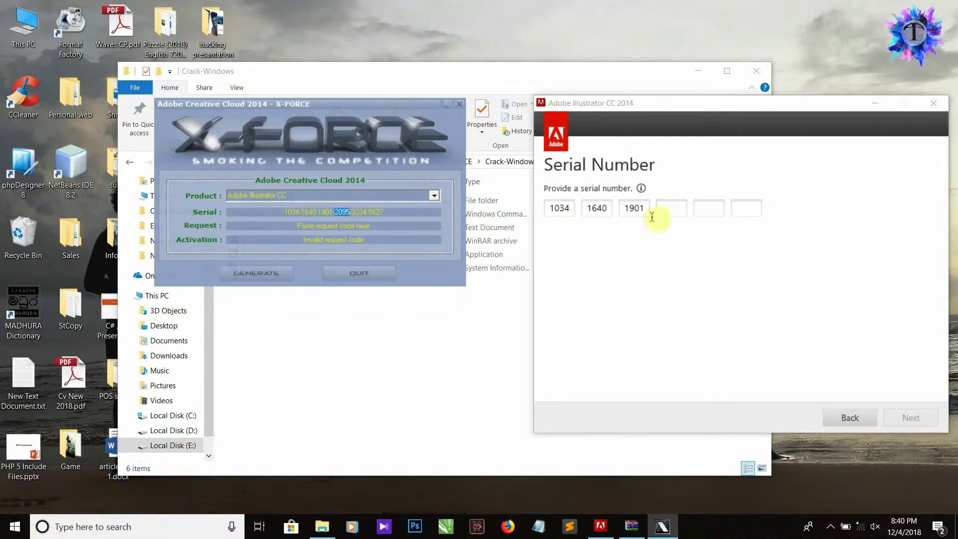
pyautogui.click(681, 208)
pyautogui.hotkey('ctrl', 'v')
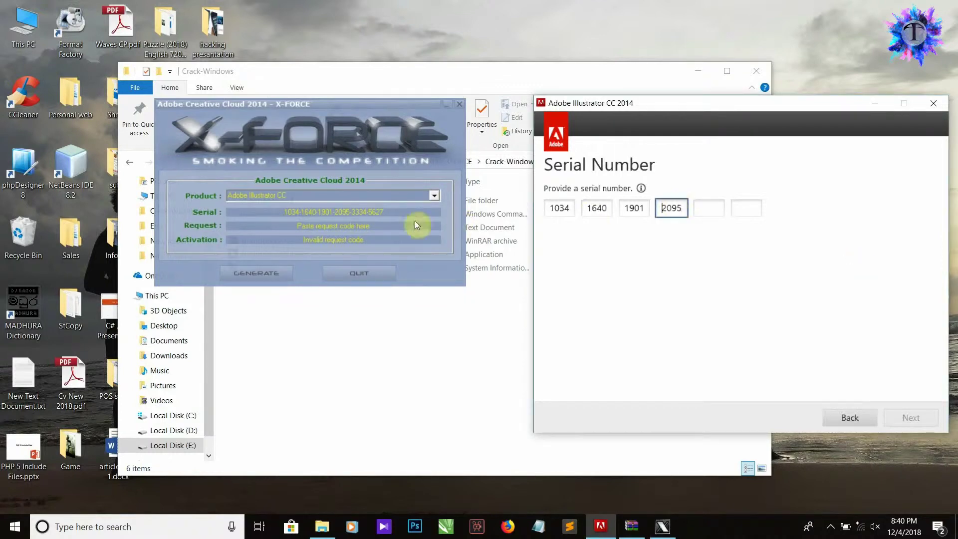
pyautogui.doubleClick(360, 212)
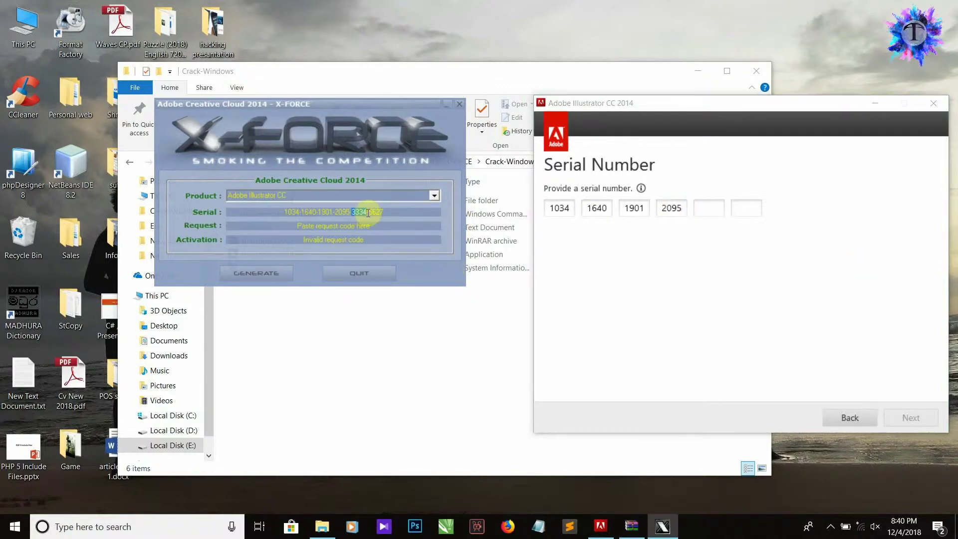
pyautogui.click(706, 204)
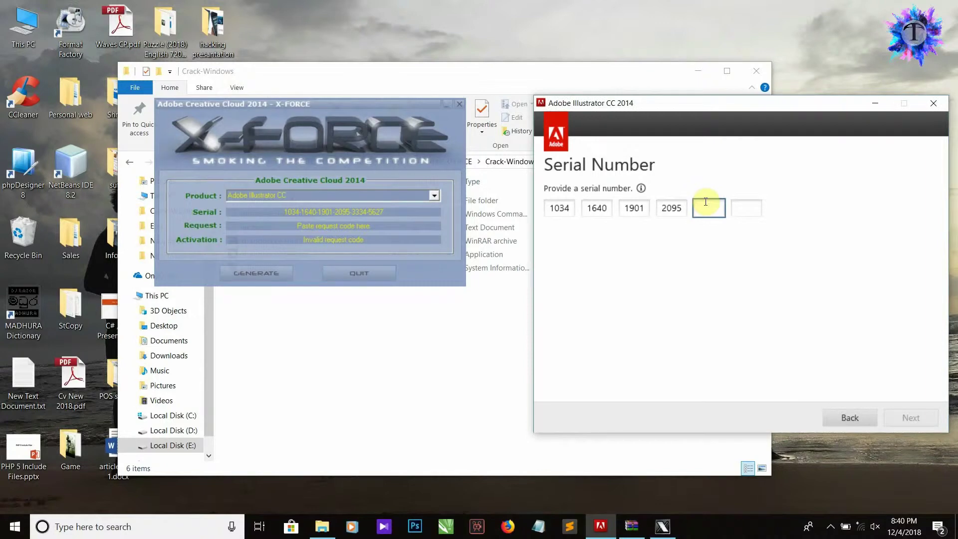
pyautogui.doubleClick(379, 212)
pyautogui.hotkey('ctrl', 'c')
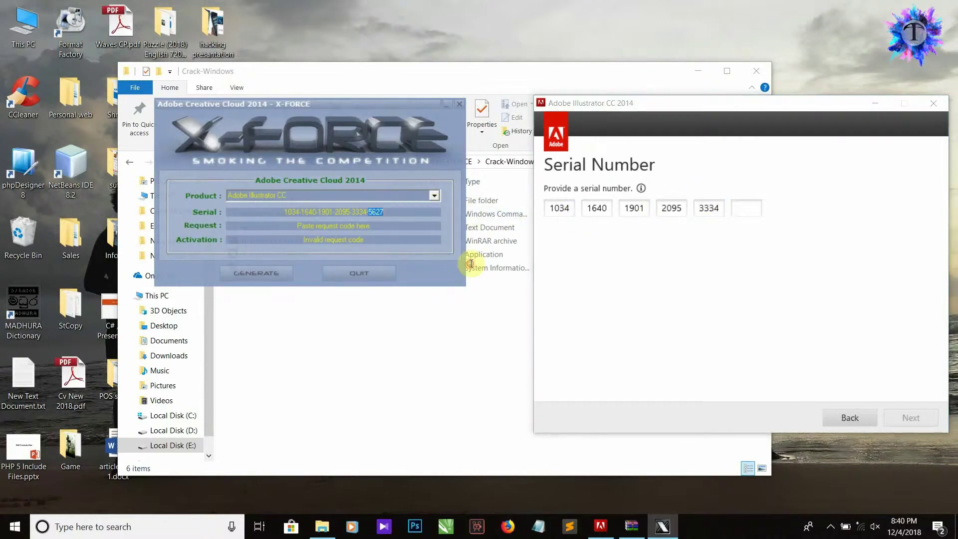
pyautogui.click(753, 209)
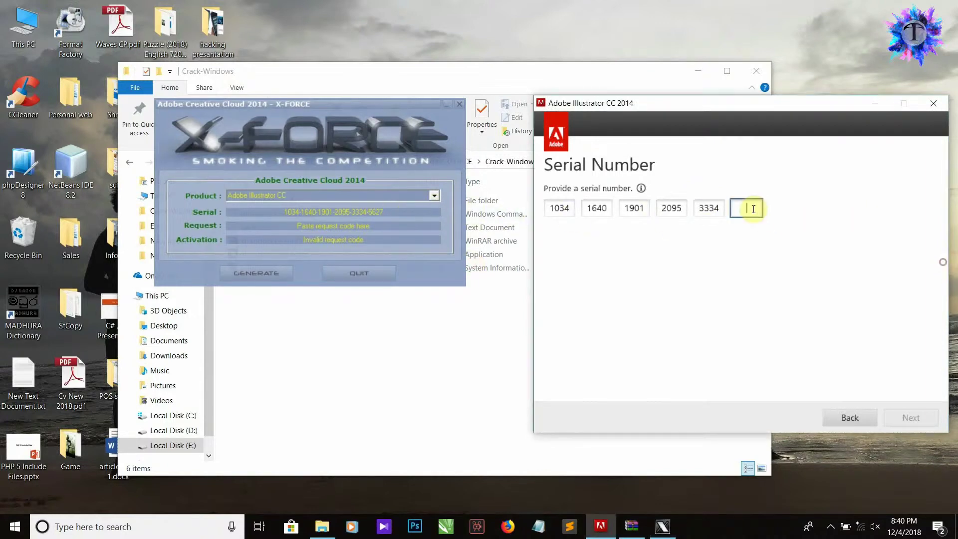
pyautogui.hotkey('ctrl', 'v')
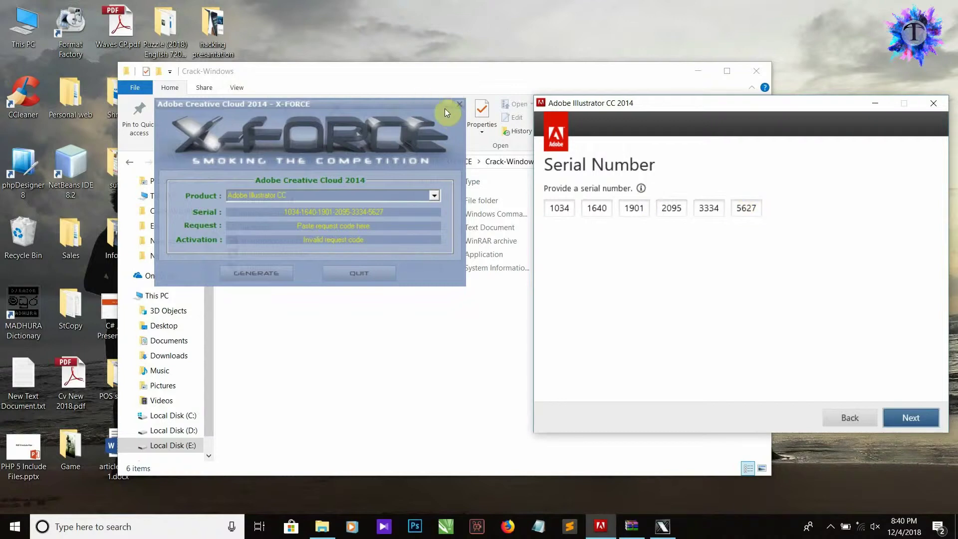
# - Move the keygen and installer aside and submit the entered serial number
pyautogui.moveTo(411, 106); pyautogui.dragTo(254, 328)
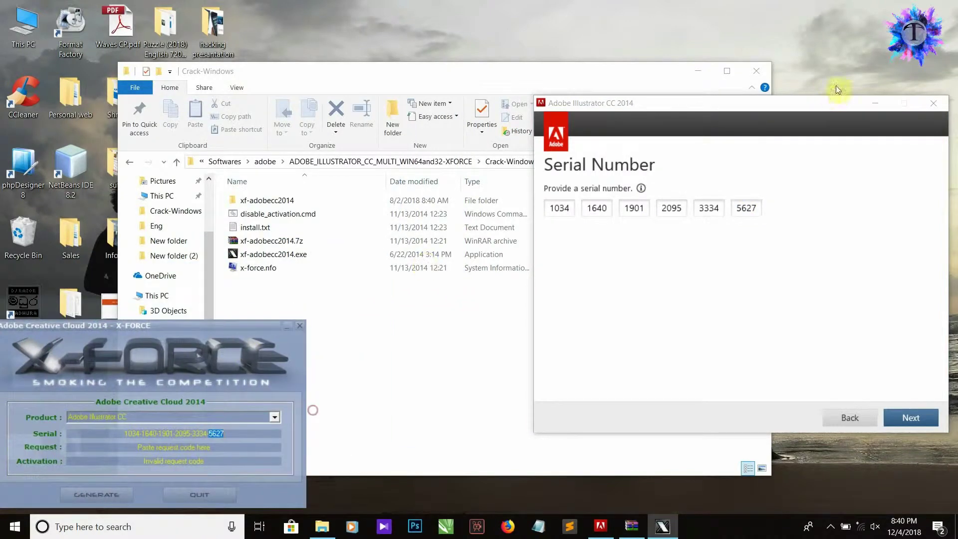
pyautogui.moveTo(770, 107); pyautogui.dragTo(656, 62)
pyautogui.click(795, 373)
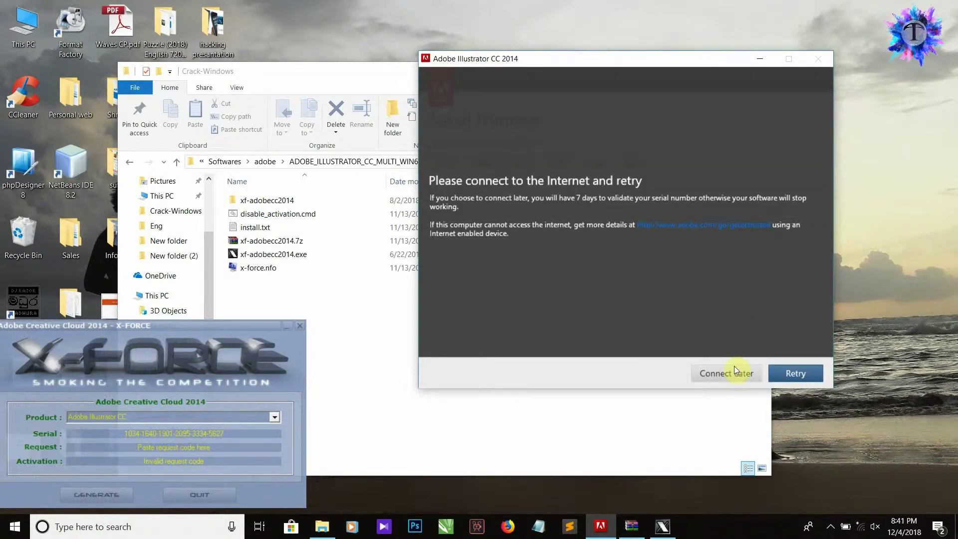
# - Choose Connect Later and install Illustrator to C:\Program Files\Adobe with default options
pyautogui.click(735, 369)
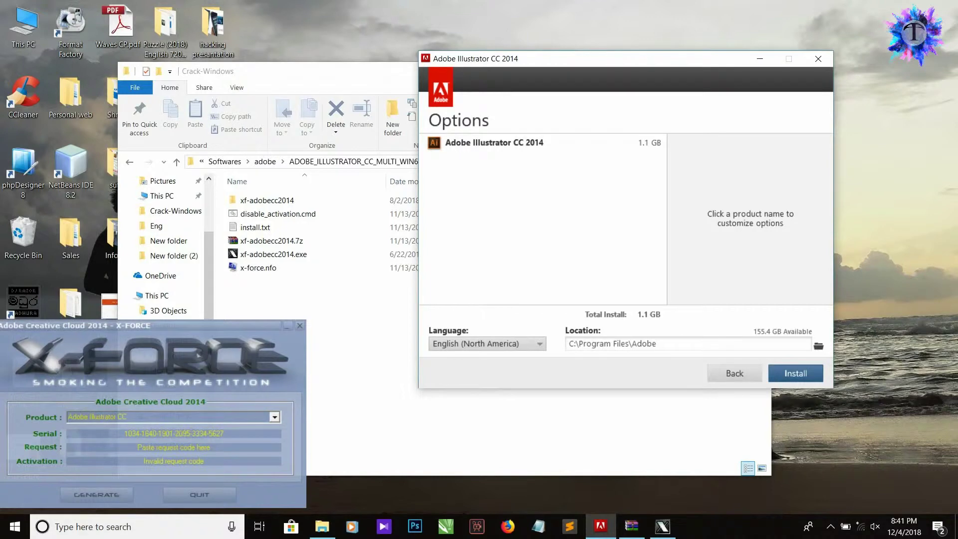
pyautogui.click(795, 374)
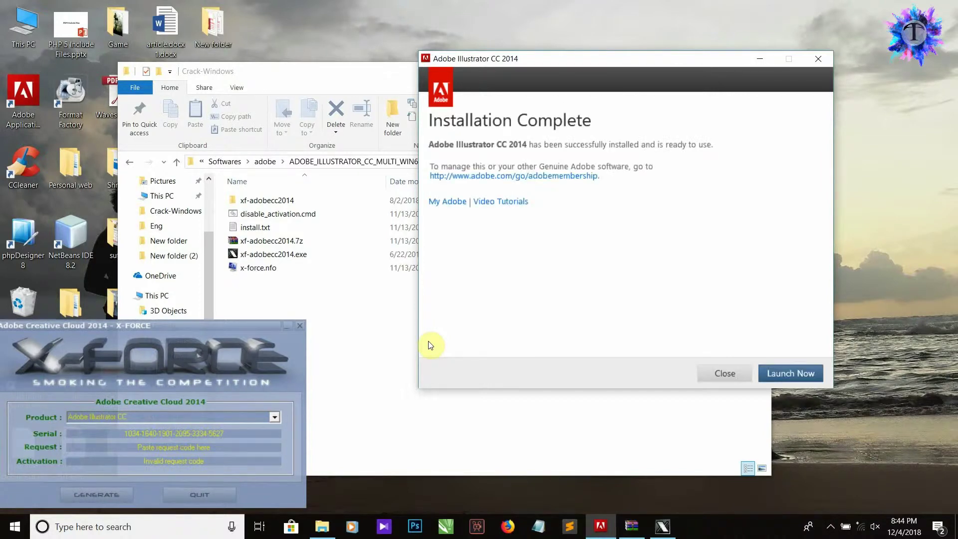
# - Close the finished installer, postpone Adobe sign-in, and use the desktop shortcut menu
pyautogui.click(768, 379)
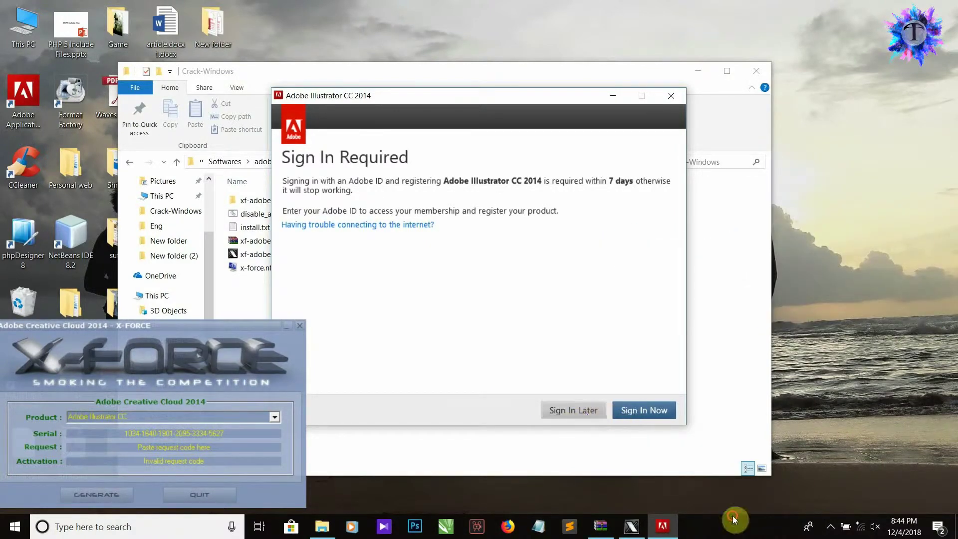
pyautogui.click(586, 414)
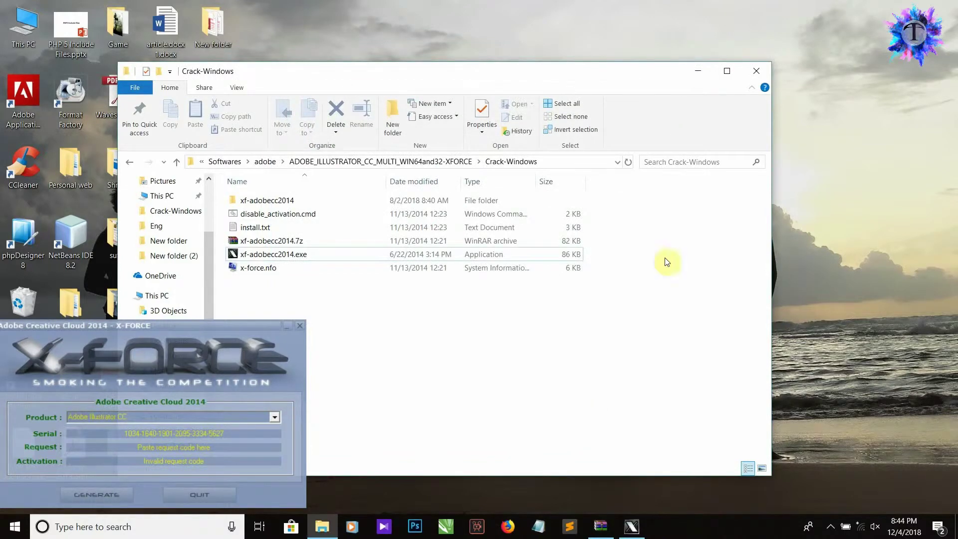
pyautogui.press('super+Down')
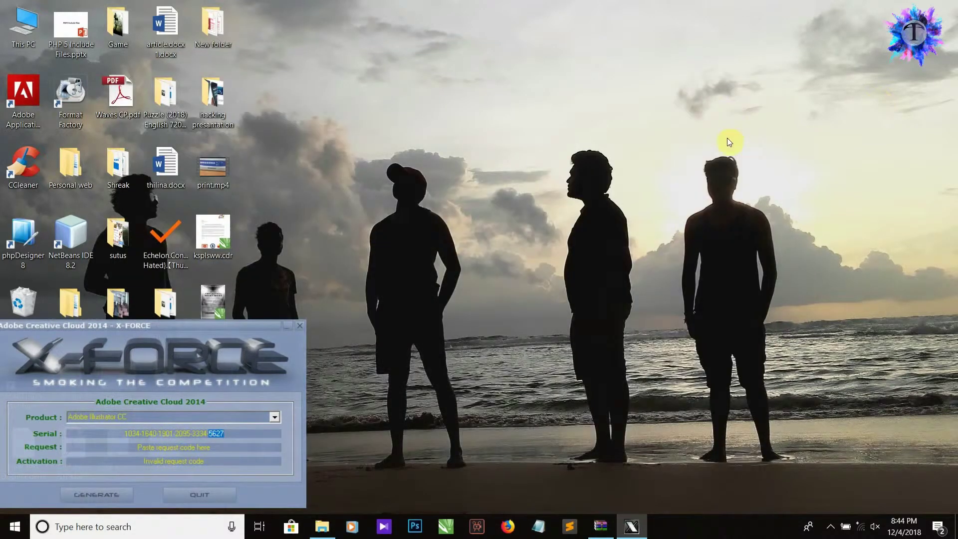
pyautogui.rightClick(643, 141)
pyautogui.click(789, 203)
# - Search Windows for 'adob' and launch Adobe Illustrator CC 2014
pyautogui.click(172, 516)
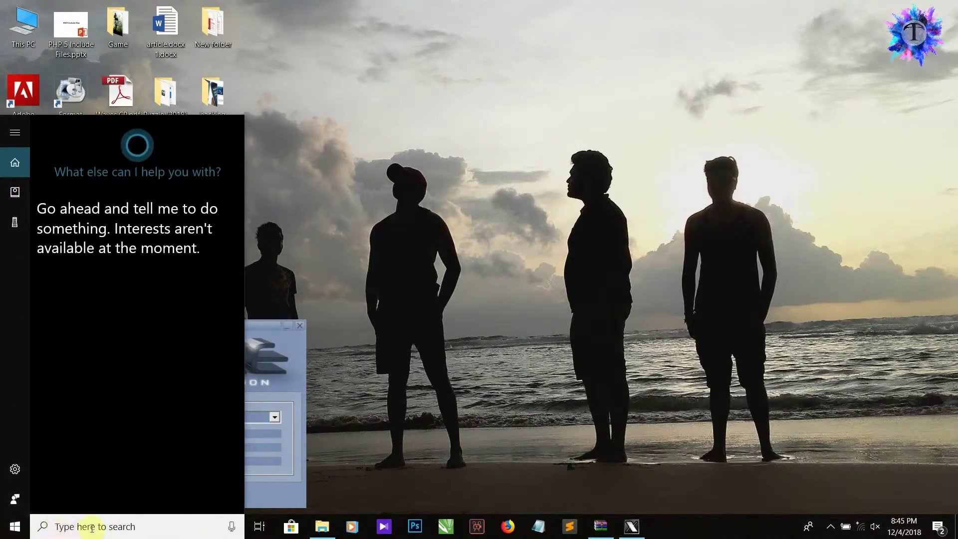
pyautogui.write('ad')
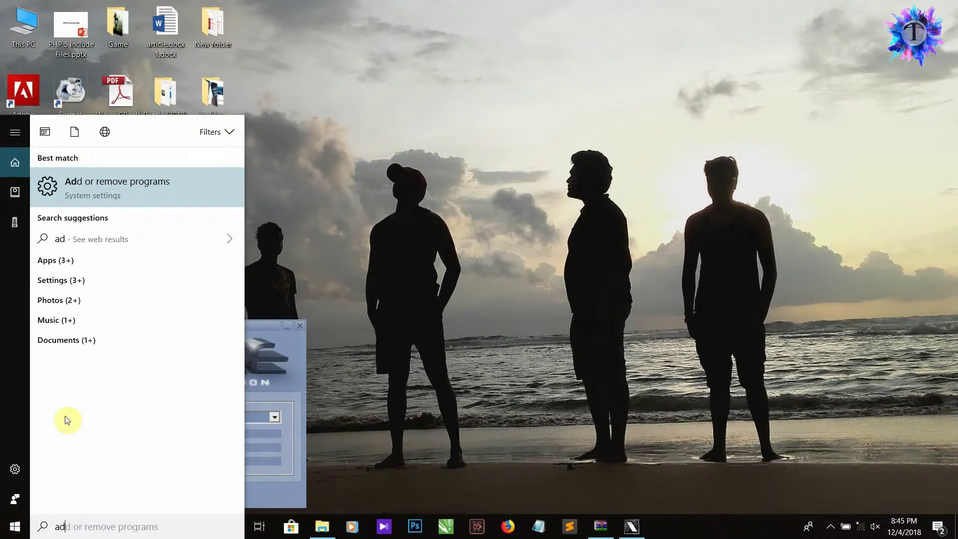
pyautogui.write('ob')
pyautogui.click(151, 195)
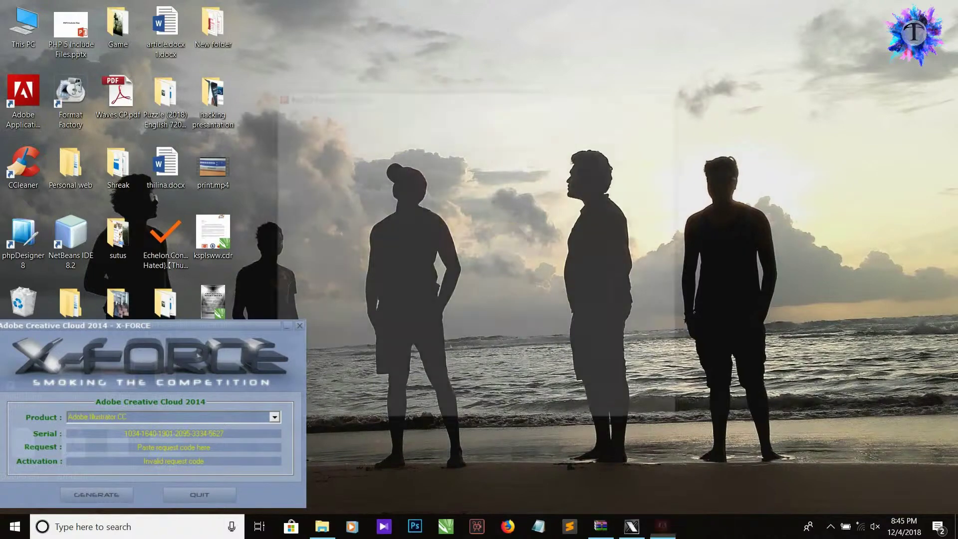
# - Attempt Adobe sign-in, move the activation dialog aside, and dismiss the connection errors
pyautogui.press('Return')
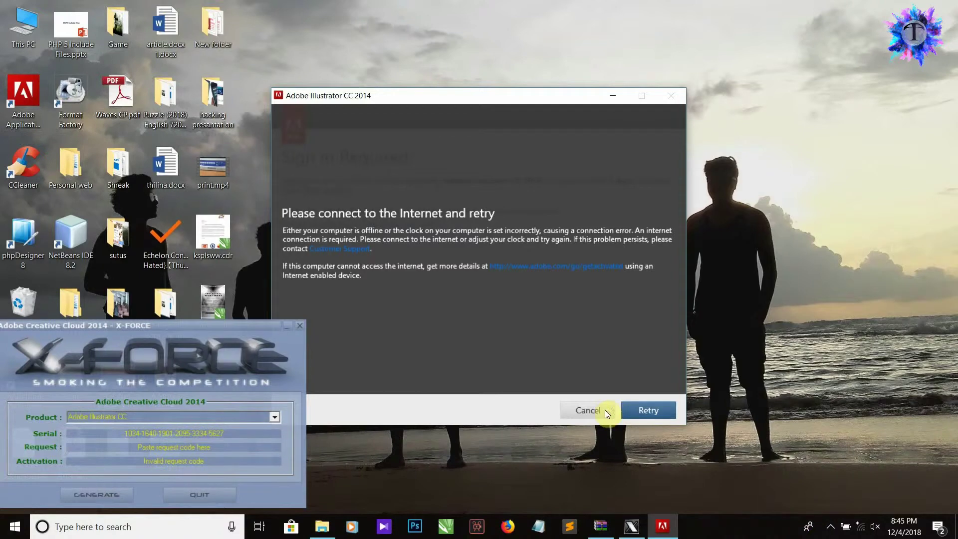
pyautogui.moveTo(487, 96); pyautogui.dragTo(589, 61)
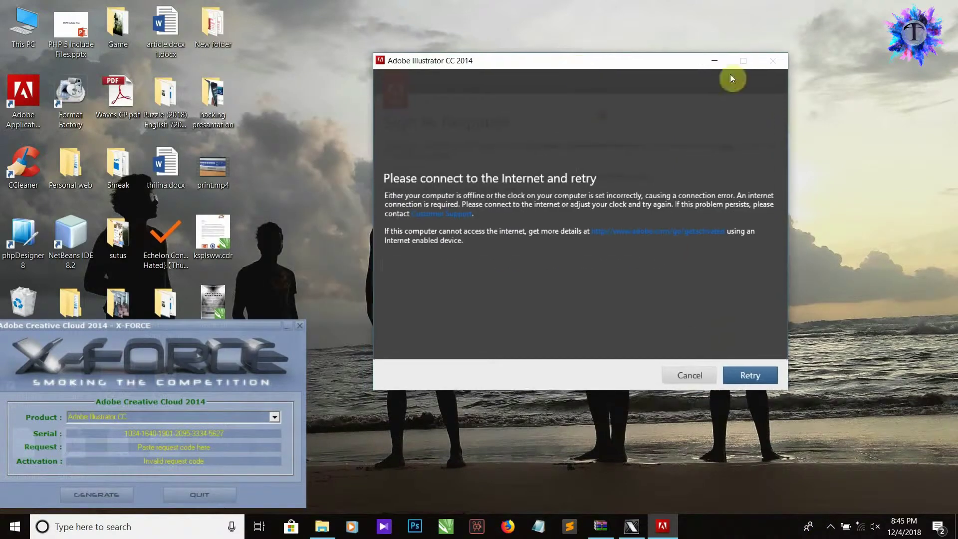
pyautogui.click(687, 378)
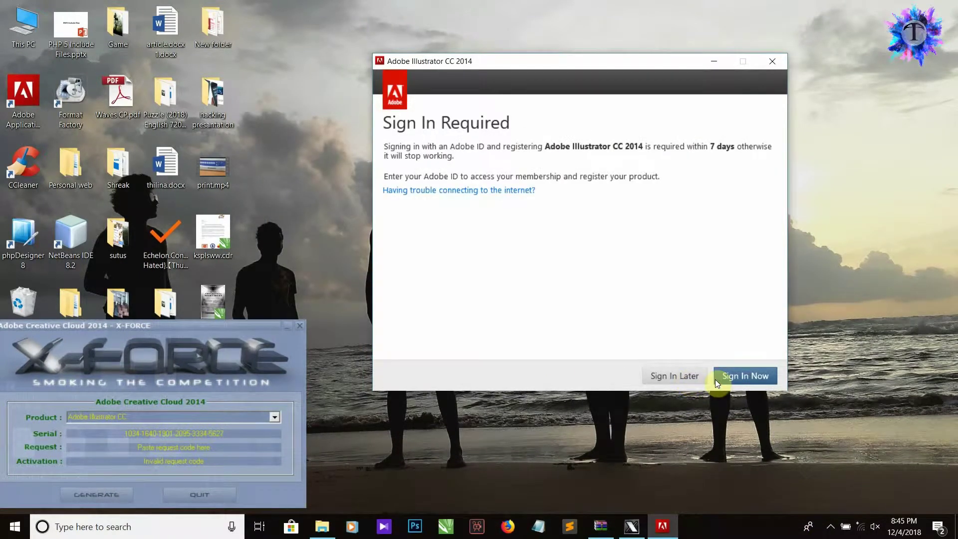
pyautogui.click(715, 379)
pyautogui.click(715, 378)
# - Generate an Offline Activation request code, select it, and clear X-Force's request field
pyautogui.click(478, 194)
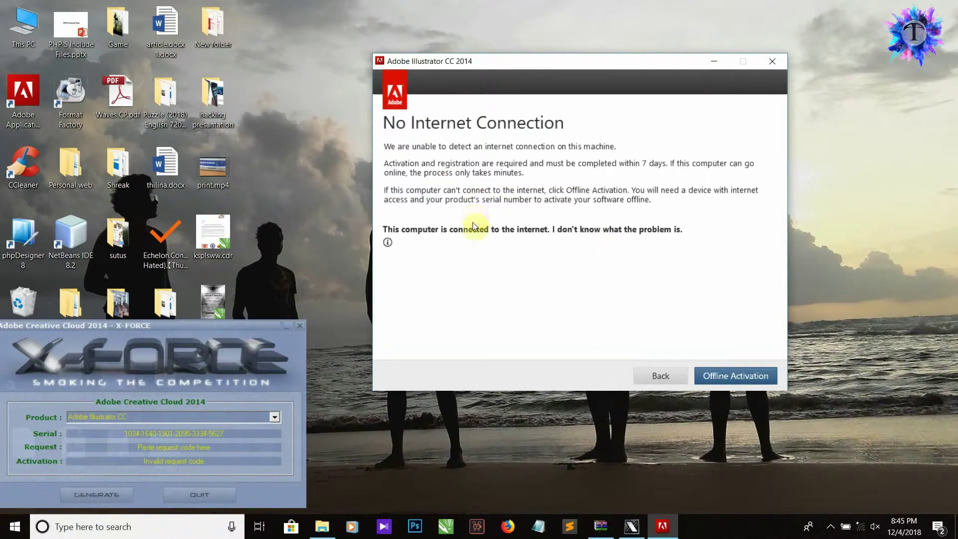
pyautogui.click(699, 376)
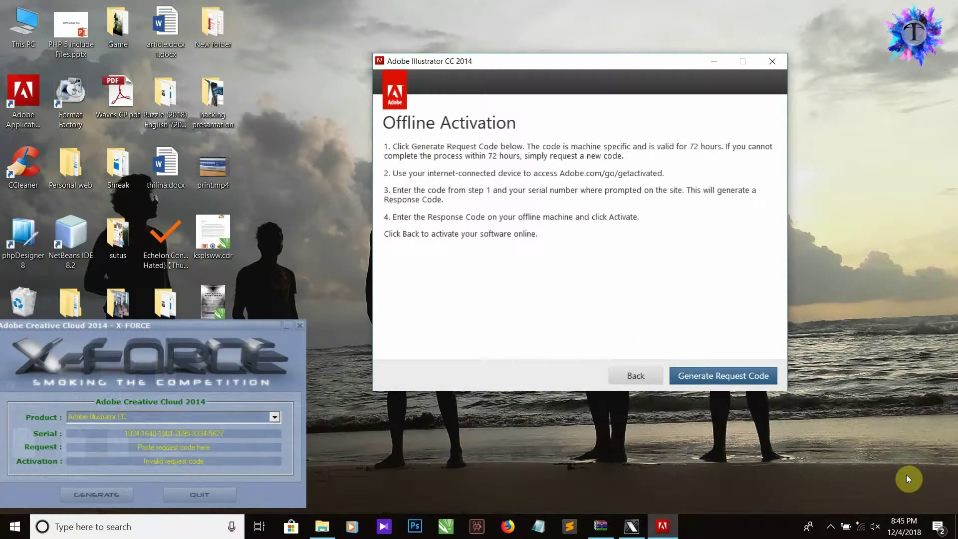
pyautogui.press('Return')
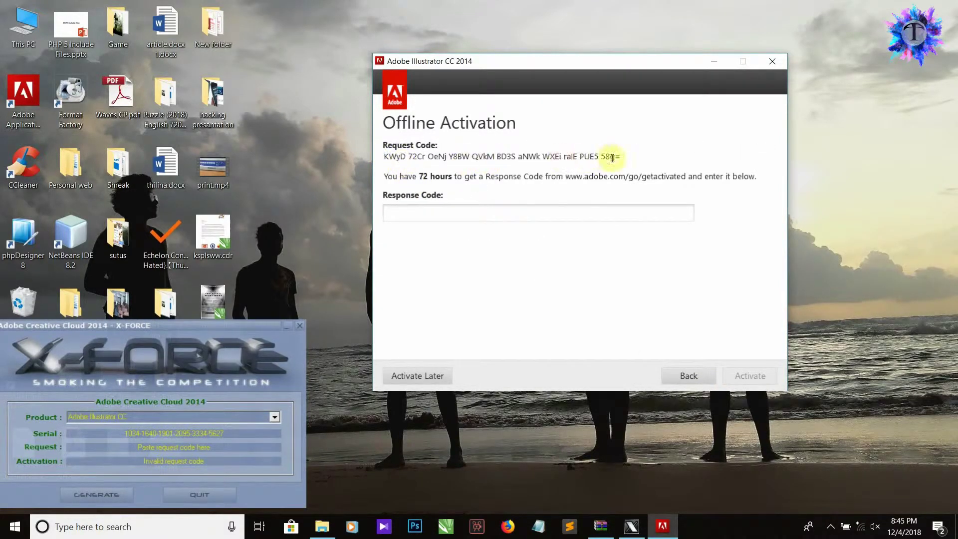
pyautogui.moveTo(621, 157); pyautogui.dragTo(390, 158)
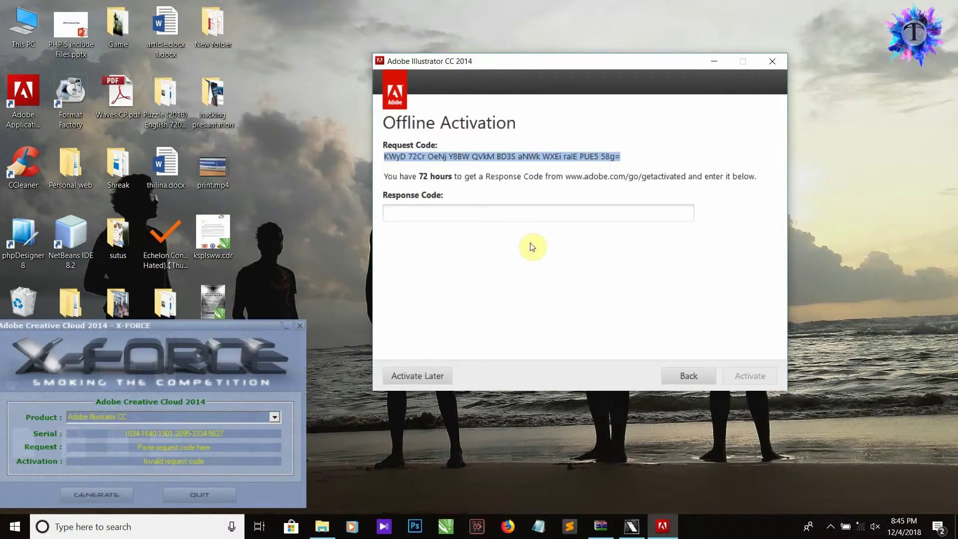
pyautogui.click(221, 445)
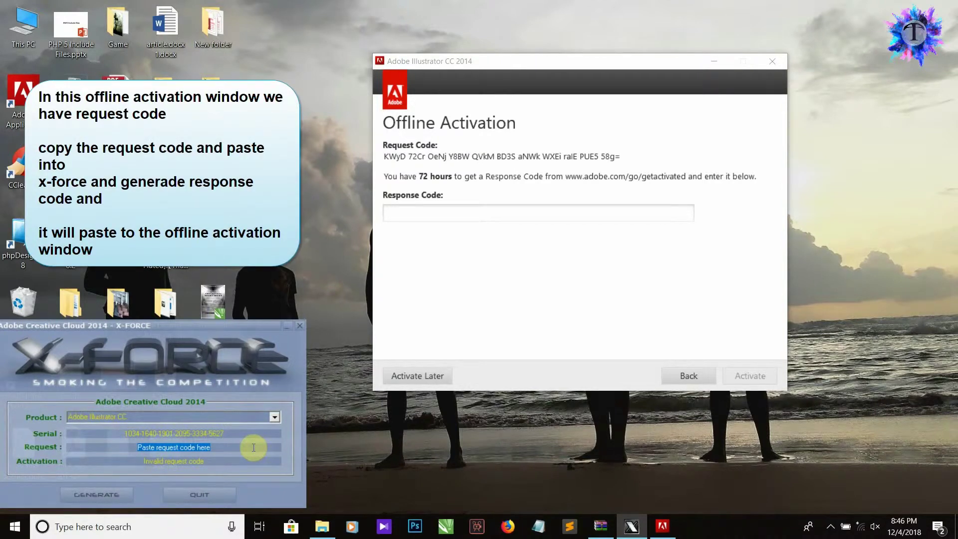
pyautogui.press('BackSpace')
# - Generate the activation code in X-Force, enter it as Response Code, activate, and launch Illustrator
pyautogui.hotkey('ctrl', 'v')
pyautogui.click(88, 494)
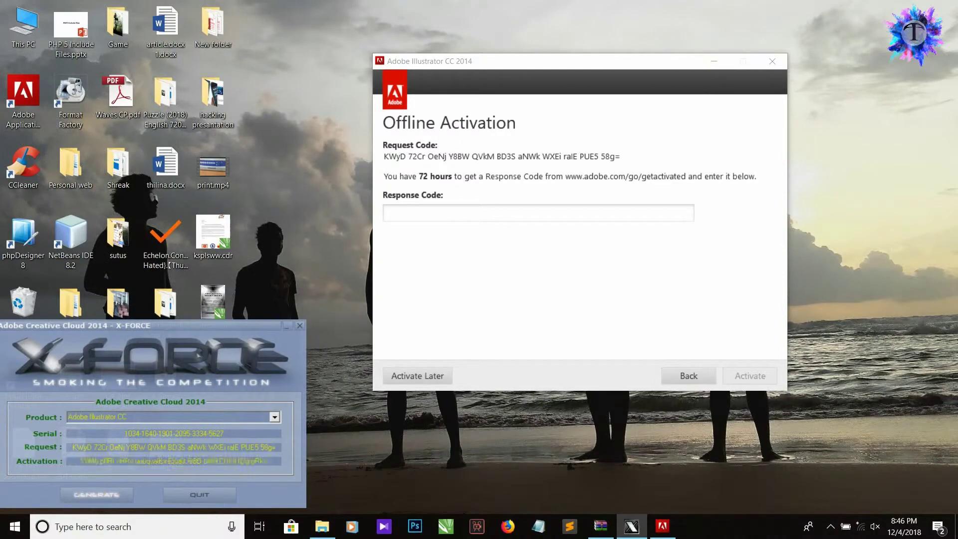
pyautogui.moveTo(275, 461); pyautogui.dragTo(50, 460)
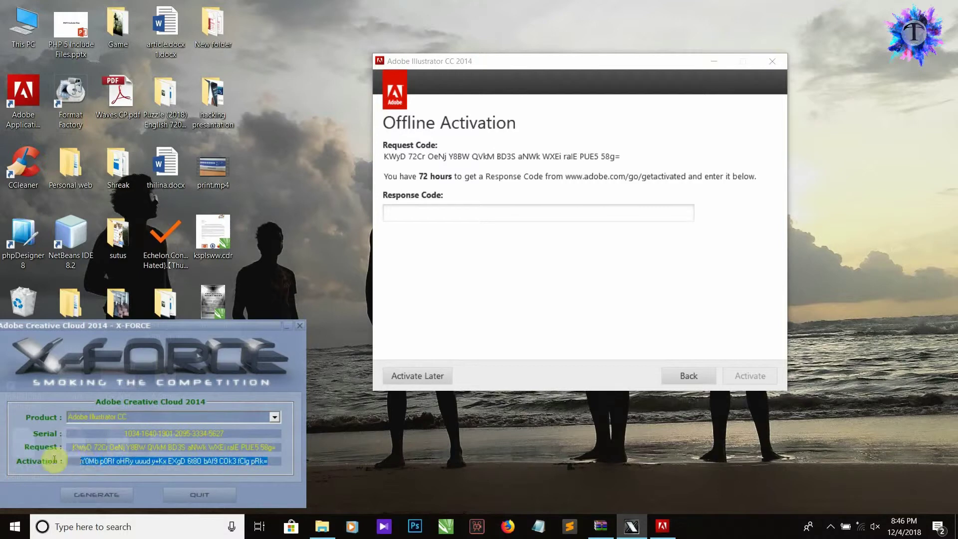
pyautogui.hotkey('ctrl', 'c')
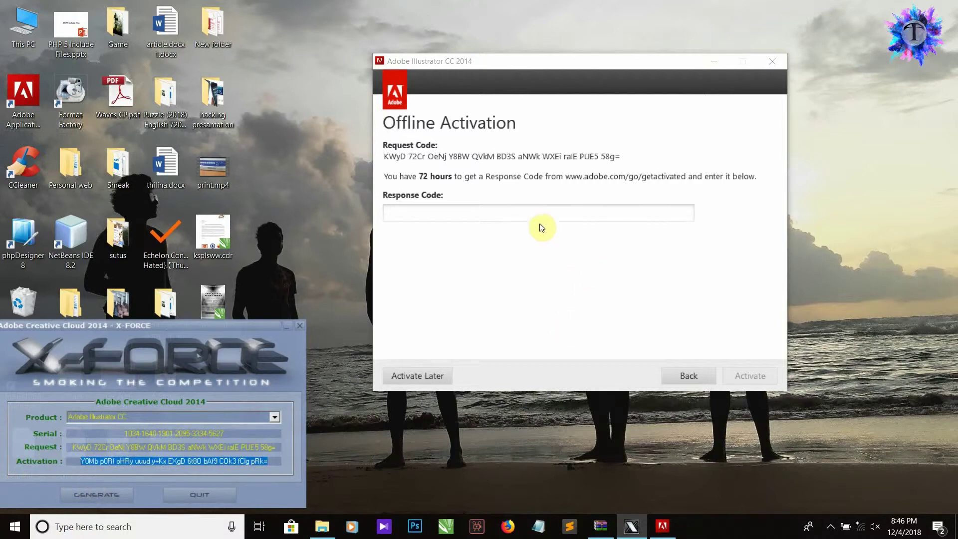
pyautogui.click(542, 213)
pyautogui.hotkey('ctrl', 'v')
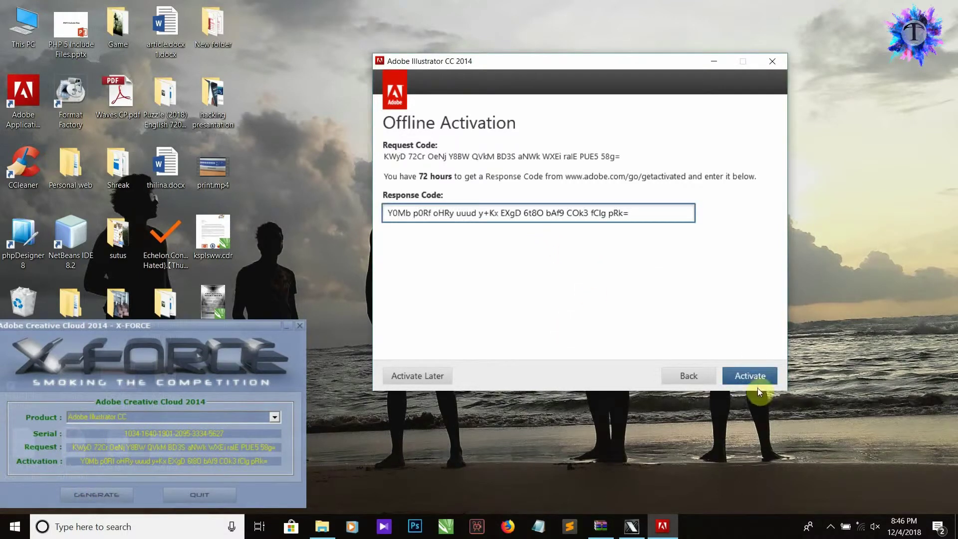
pyautogui.click(948, 478)
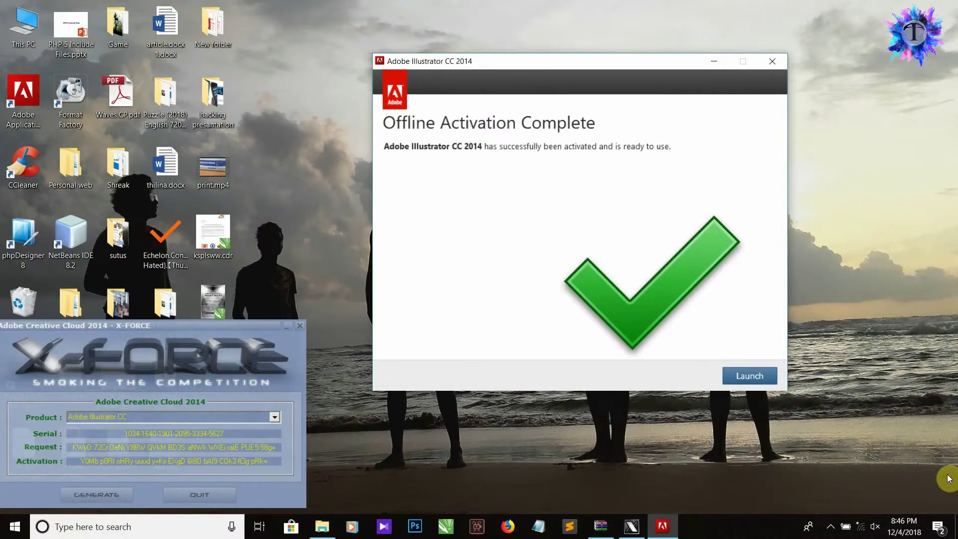
pyautogui.hotkey('alt', 'F4')
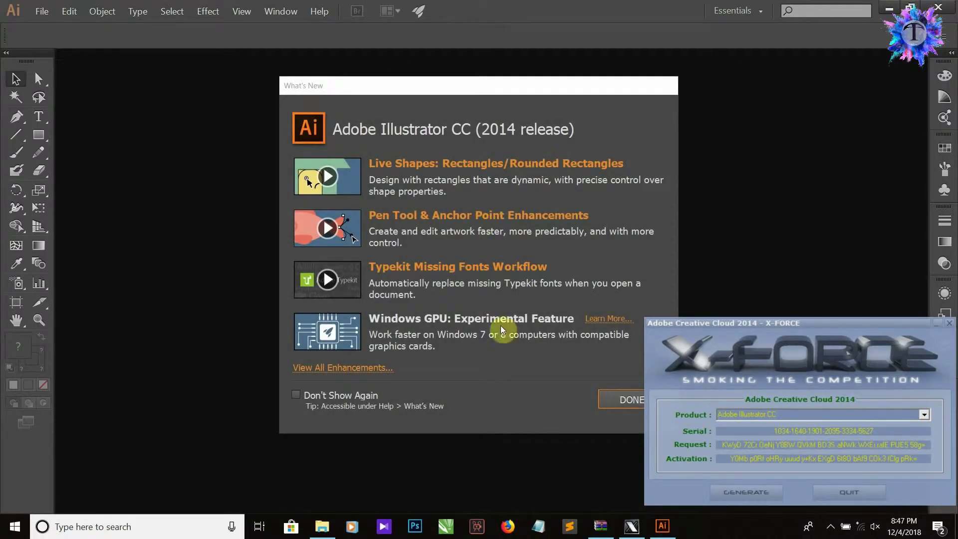
# - Stop the What's New screen from reappearing and create a default Letter-size document
pyautogui.click(349, 396)
pyautogui.click(621, 399)
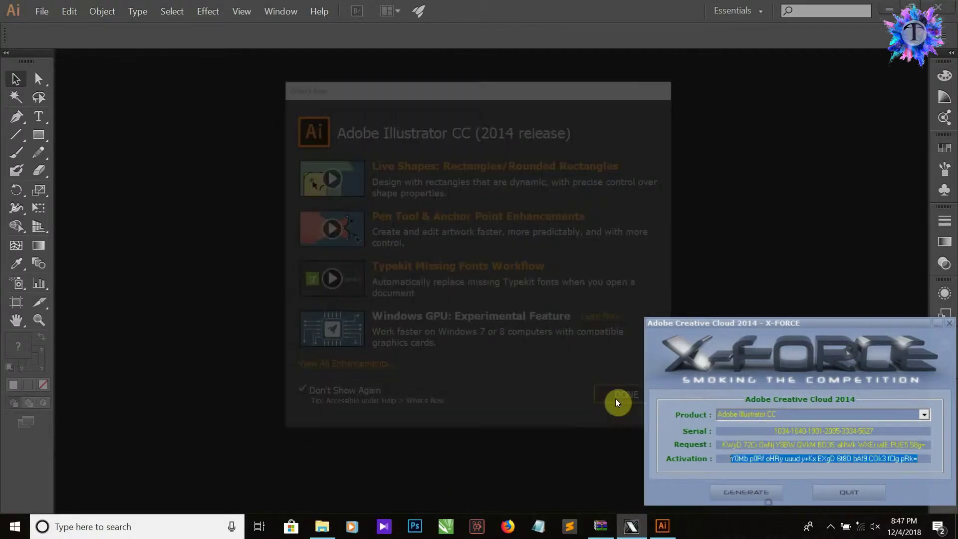
pyautogui.click(41, 12)
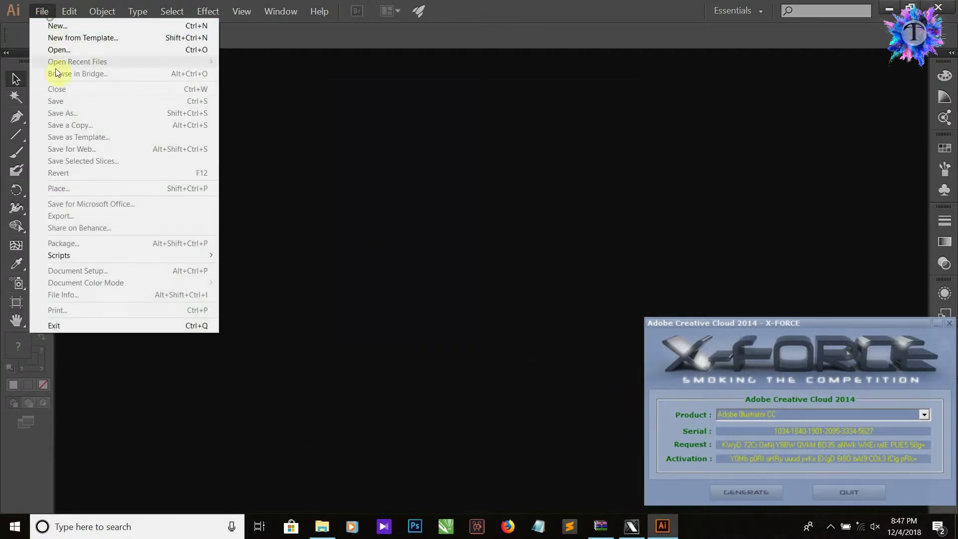
pyautogui.click(17, 95)
pyautogui.click(41, 11)
pyautogui.click(100, 27)
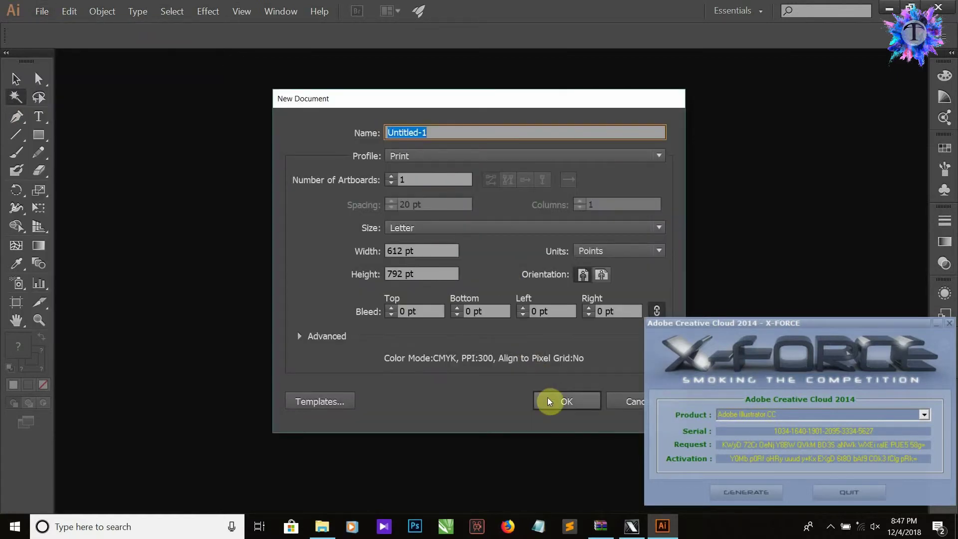
pyautogui.click(548, 401)
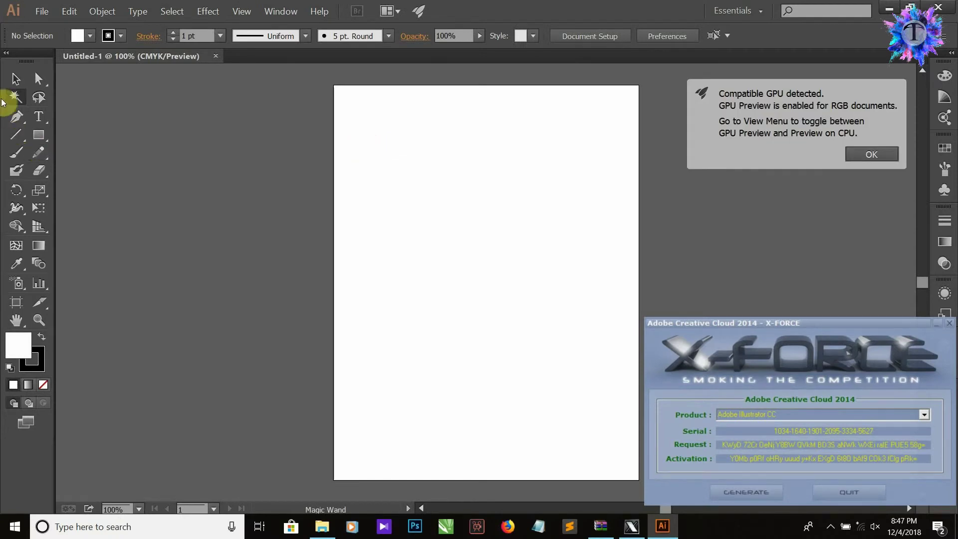
# - Dismiss the GPU preview notice, close Illustrator, and refresh the desktop
pyautogui.click(16, 82)
pyautogui.click(42, 11)
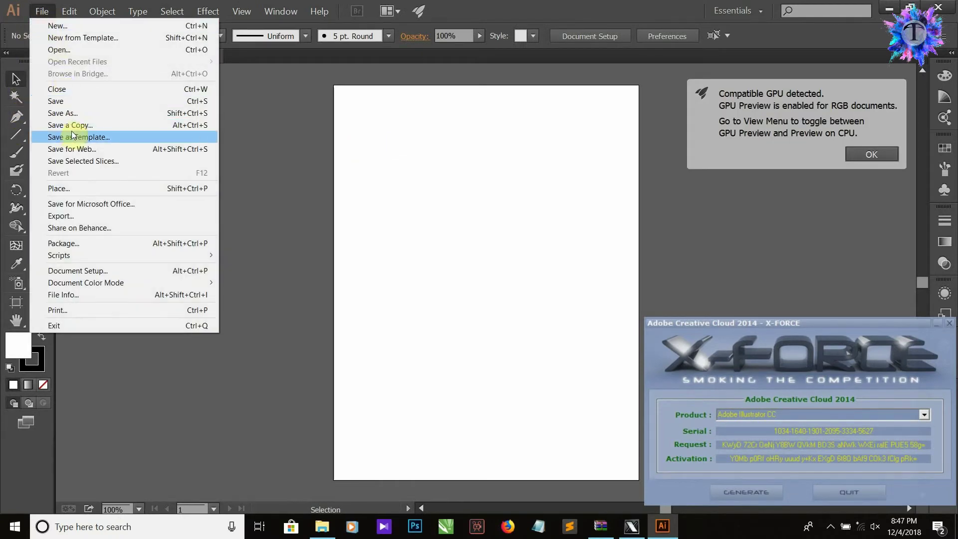
pyautogui.click(871, 153)
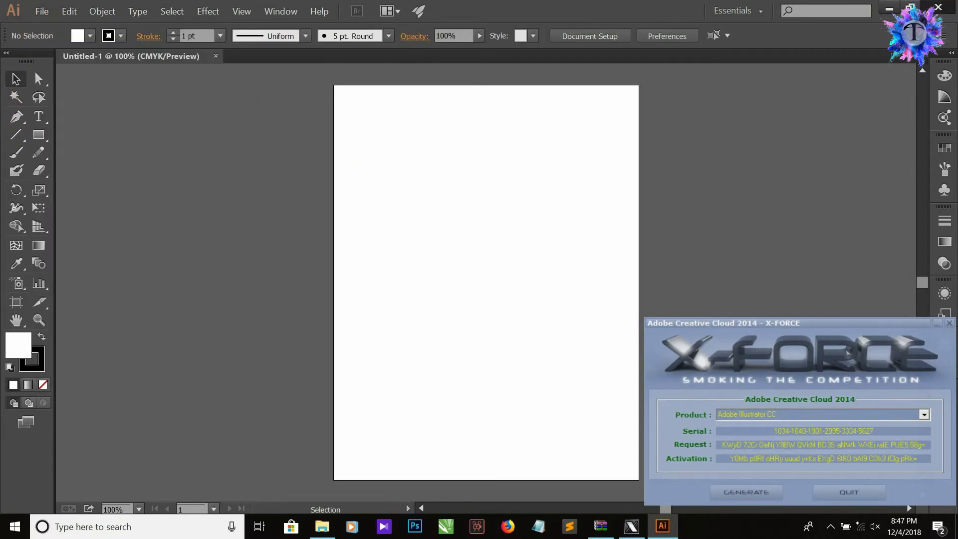
pyautogui.click(950, 7)
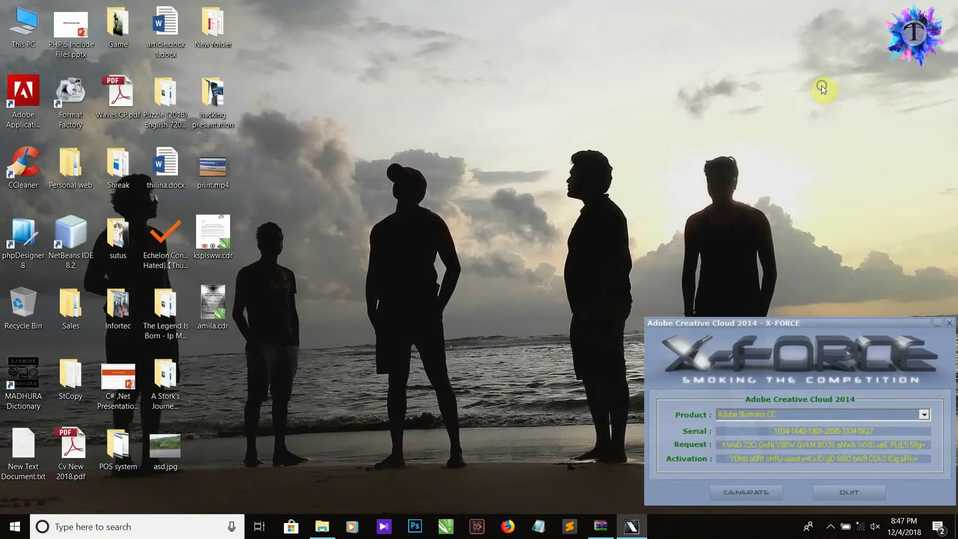
pyautogui.rightClick(657, 69)
pyautogui.click(681, 108)
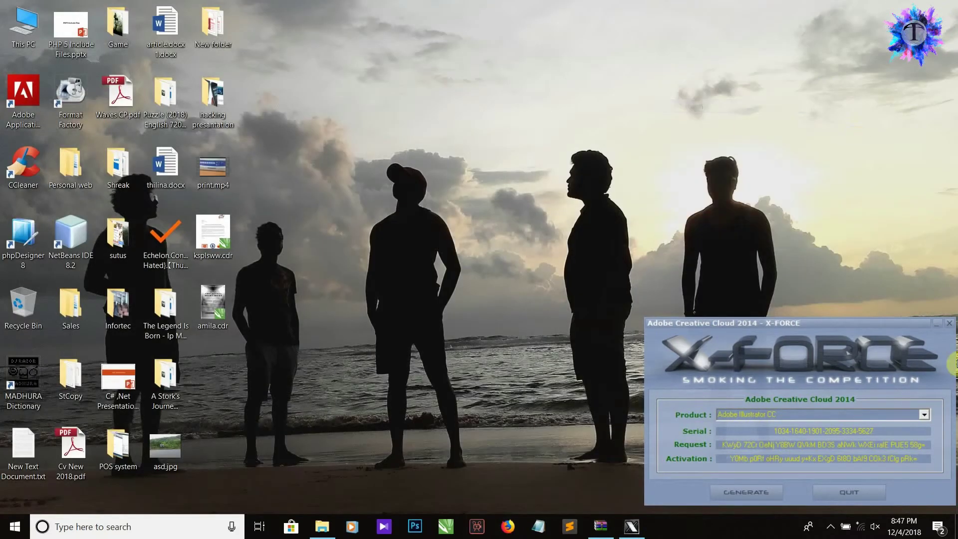
# - Close the X-Force keygen window, leaving only the desktop
pyautogui.click(950, 323)
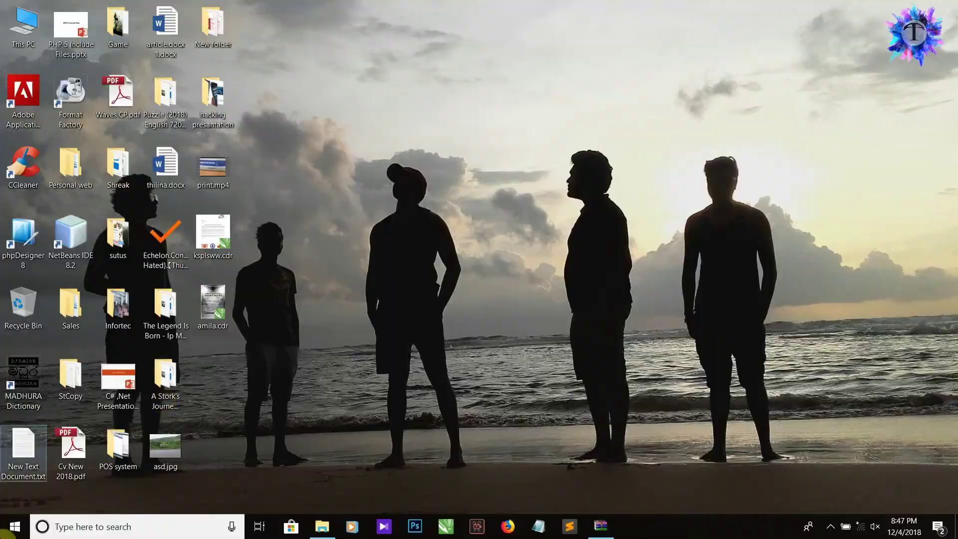